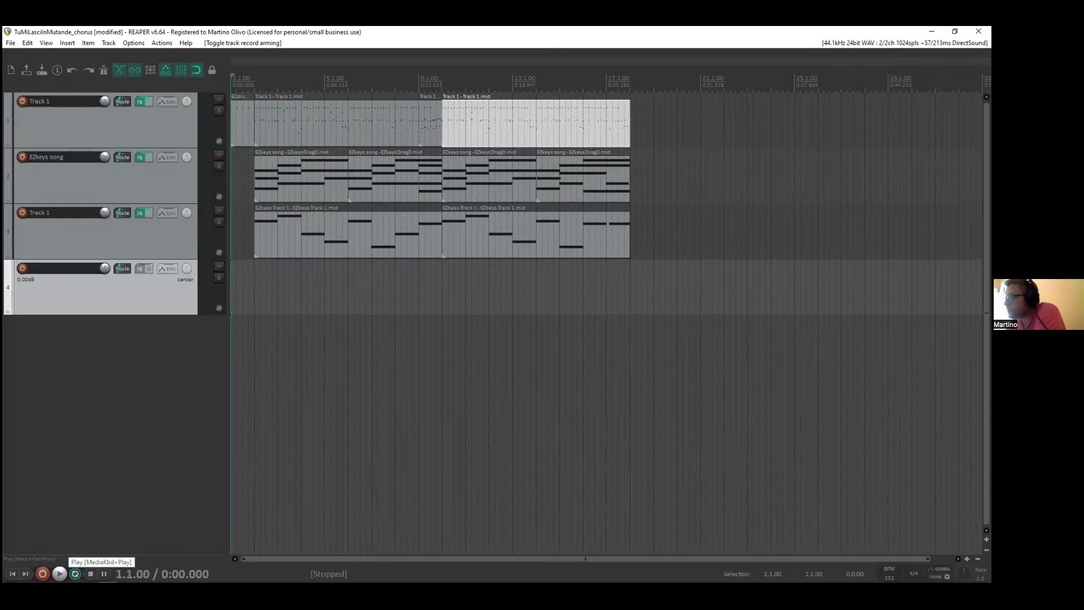
- Play the arrangement from the beginning and stop playback after listening
click(60, 574)
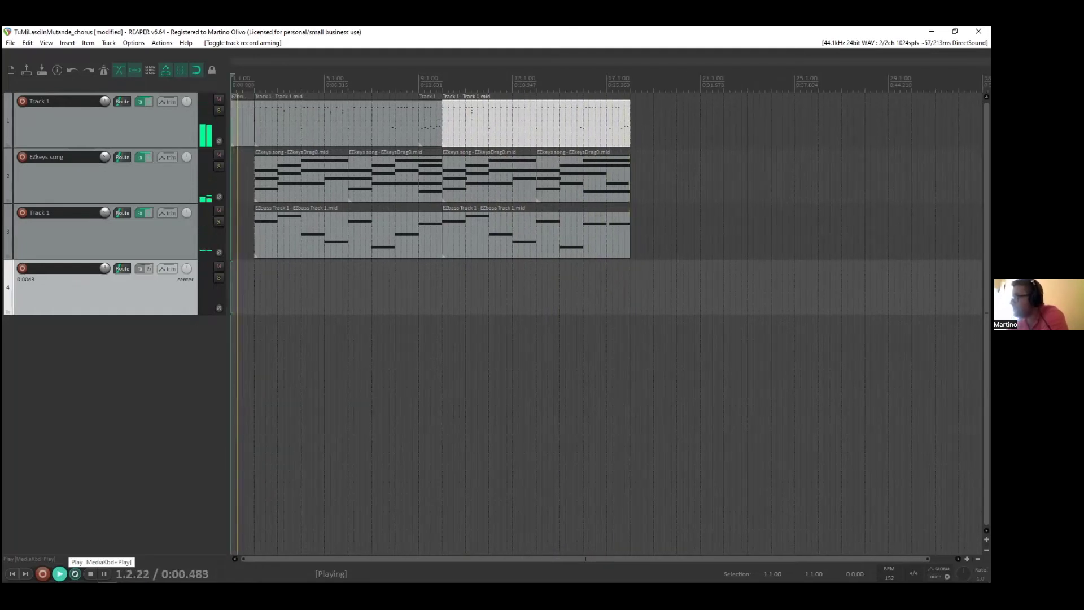
click(91, 574)
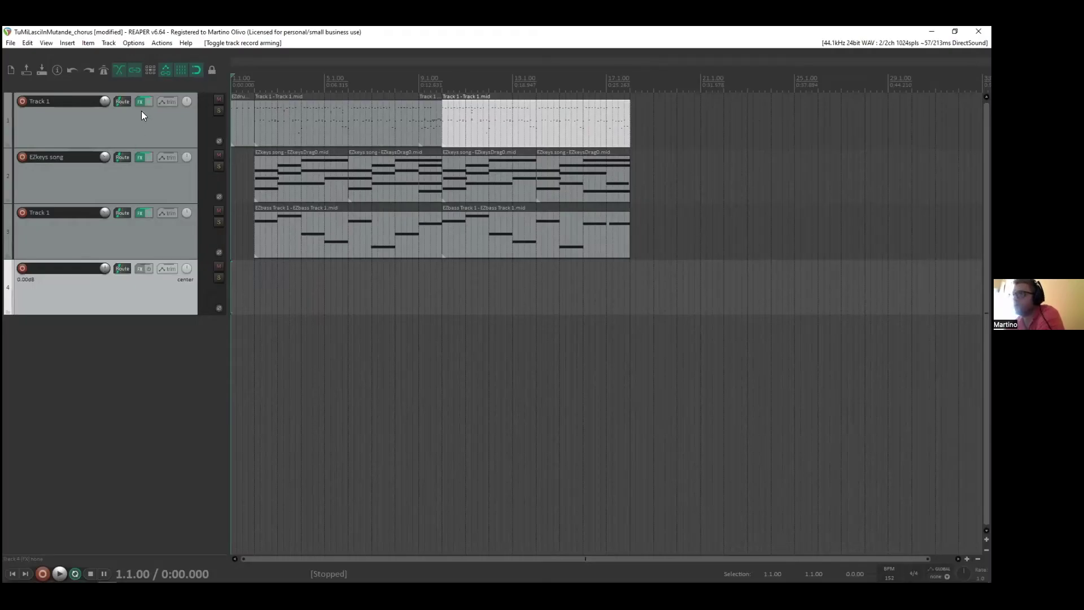
- Open EZdrummer 3 on the first track and filter the grooves to Fill type, 4/4 signature and Ride power hand
click(140, 101)
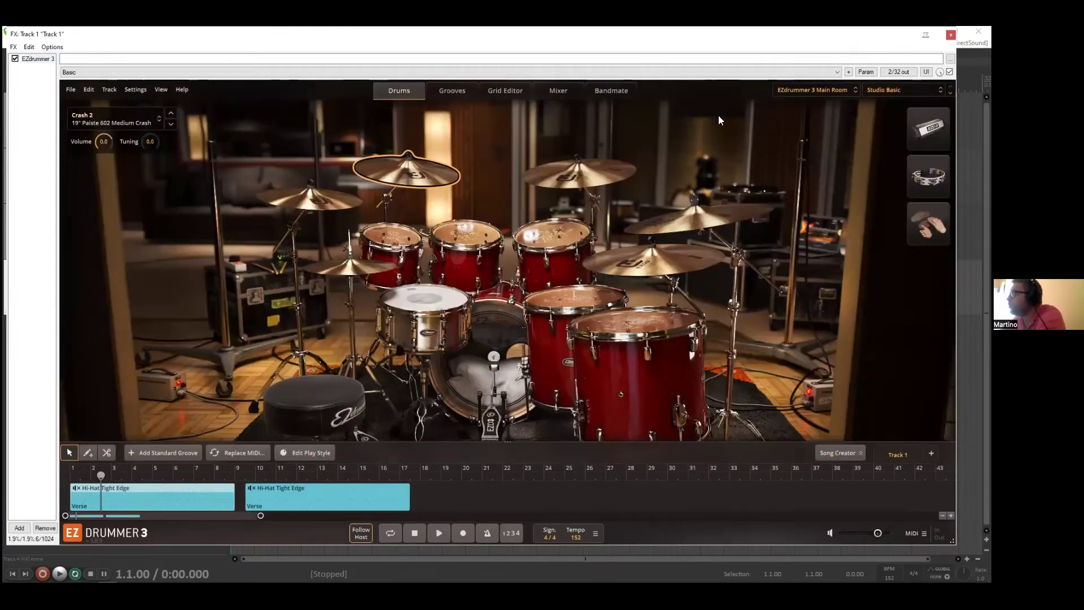
click(550, 171)
click(731, 147)
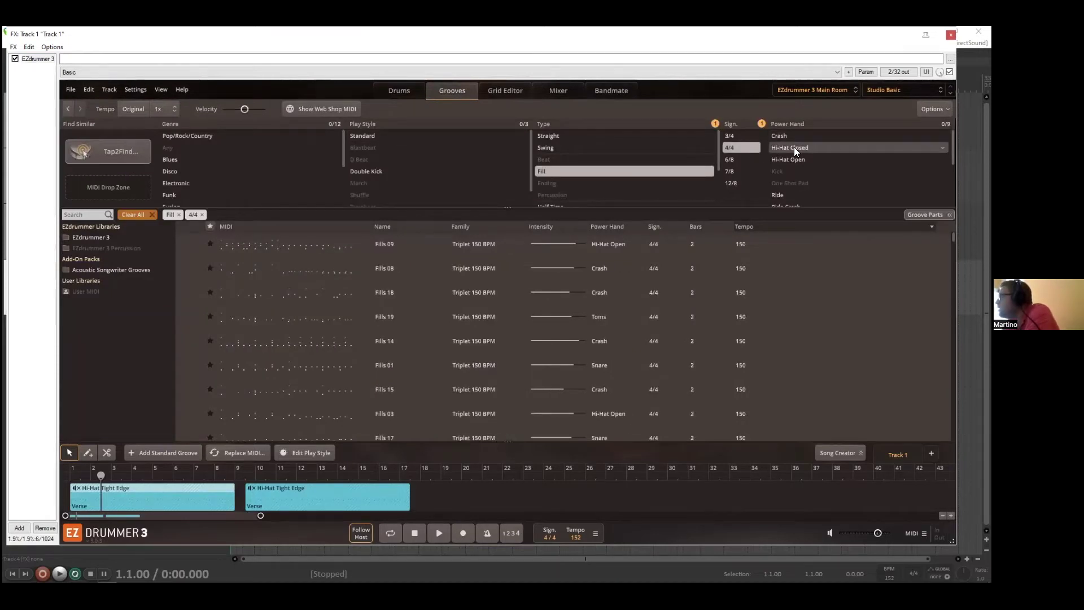
click(789, 147)
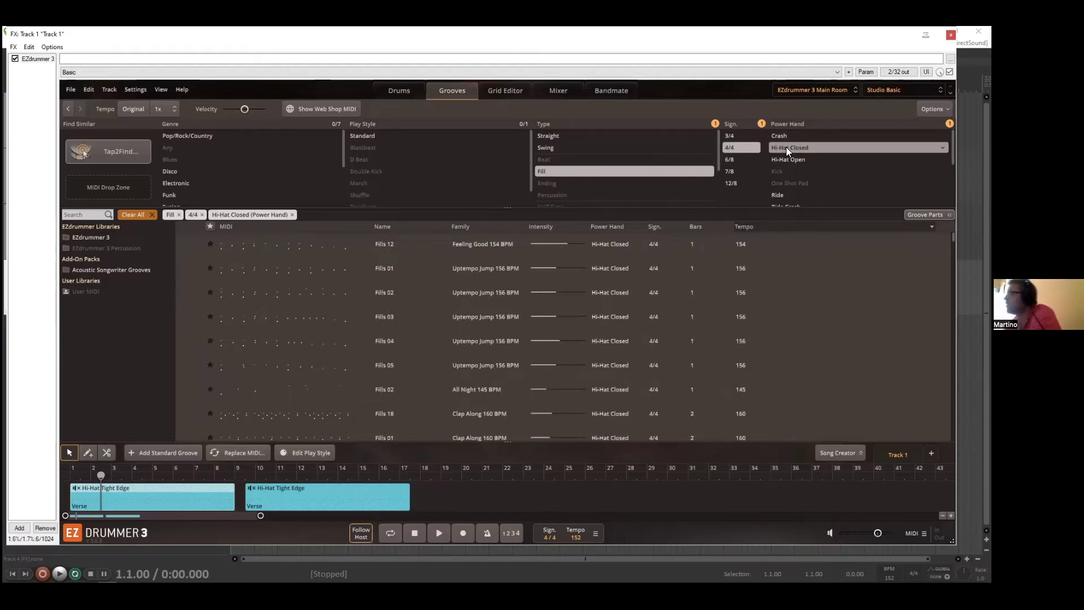
click(292, 214)
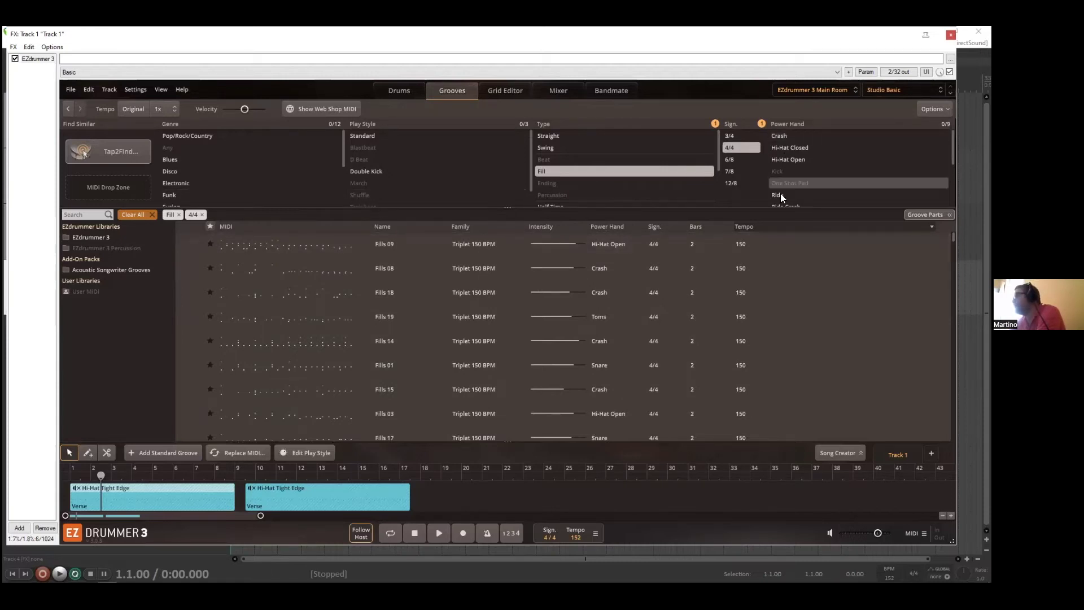
scroll(782, 180, down, 1)
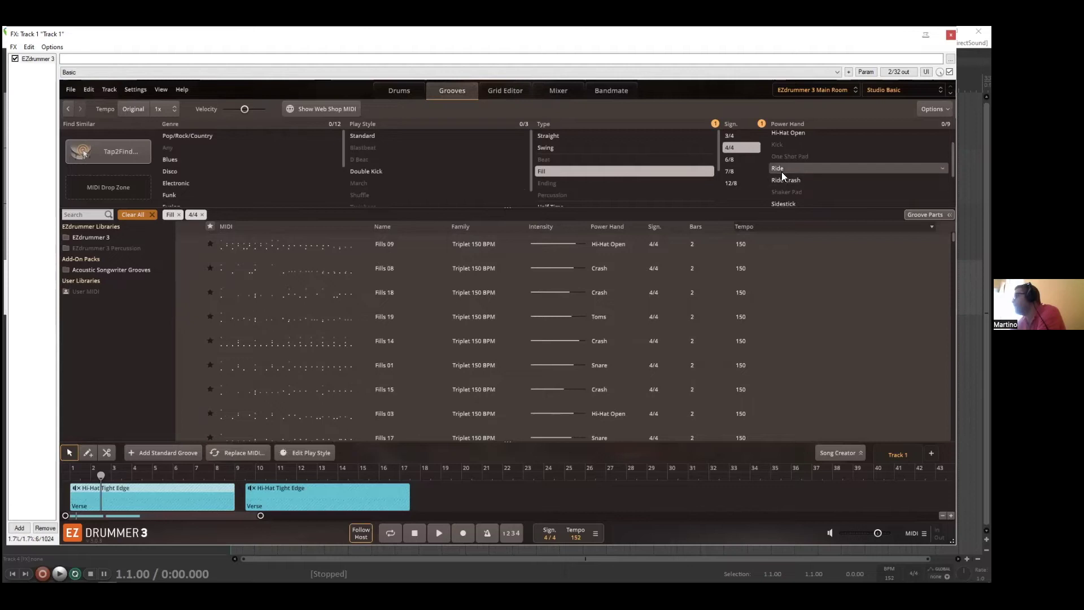
click(782, 173)
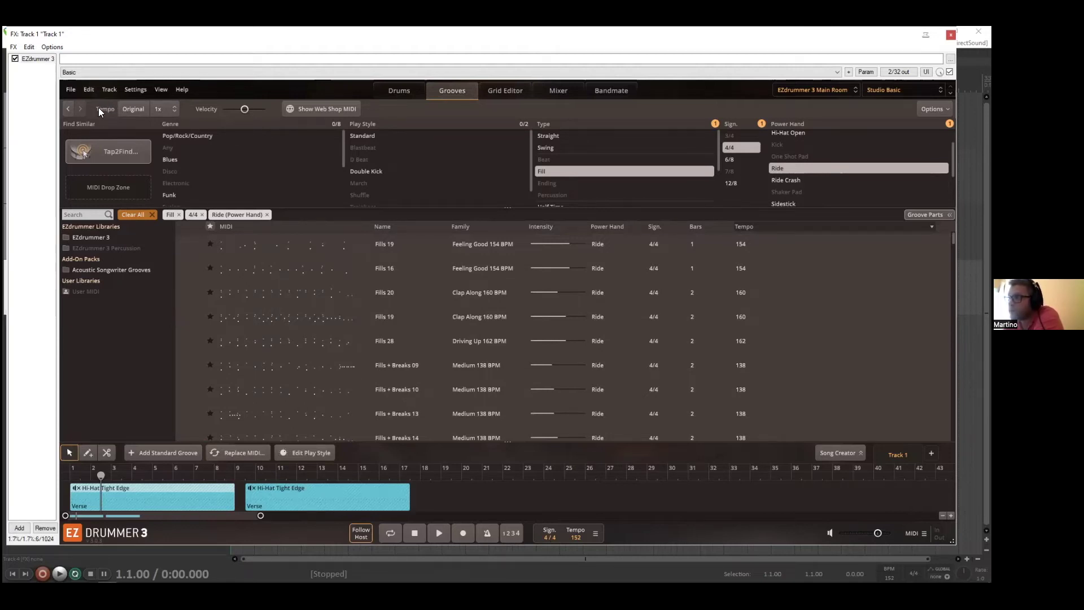
- Audition Fills 19 and Fills 16 from the Feeling Good 154 BPM family
click(189, 242)
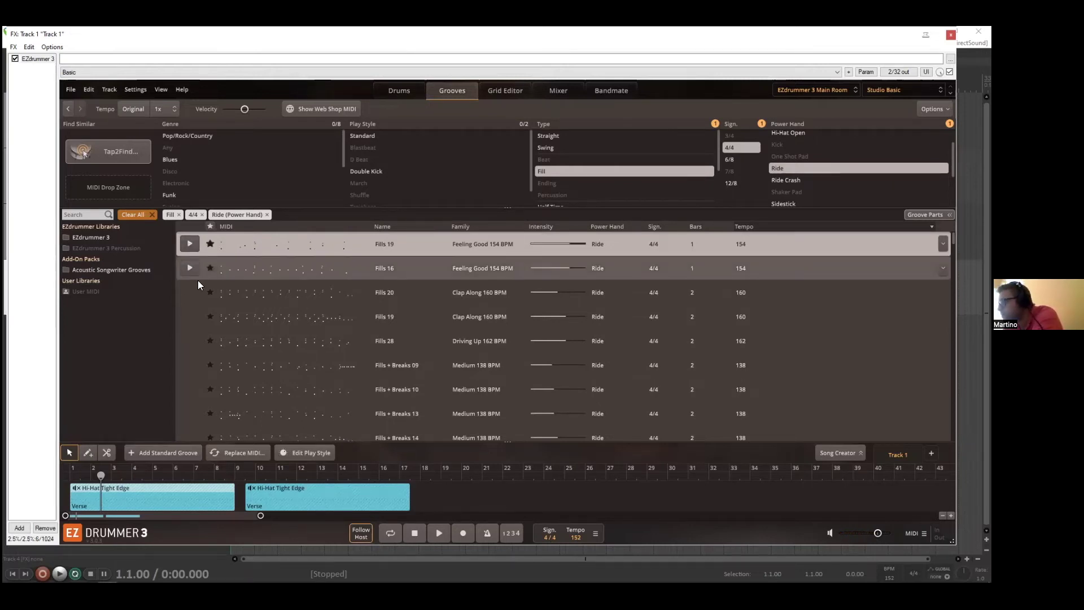
click(191, 269)
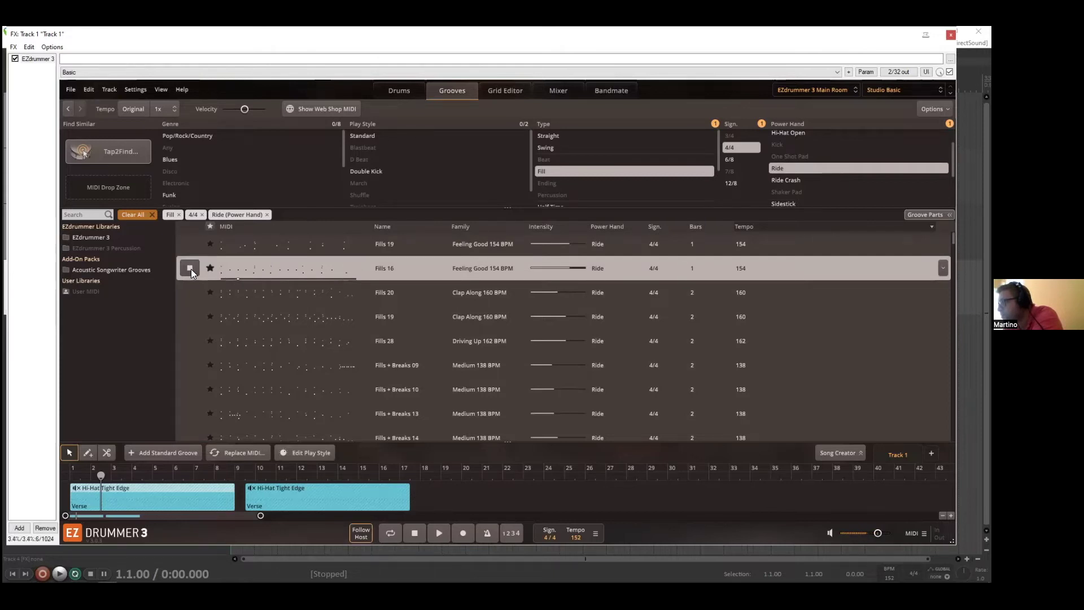
click(191, 269)
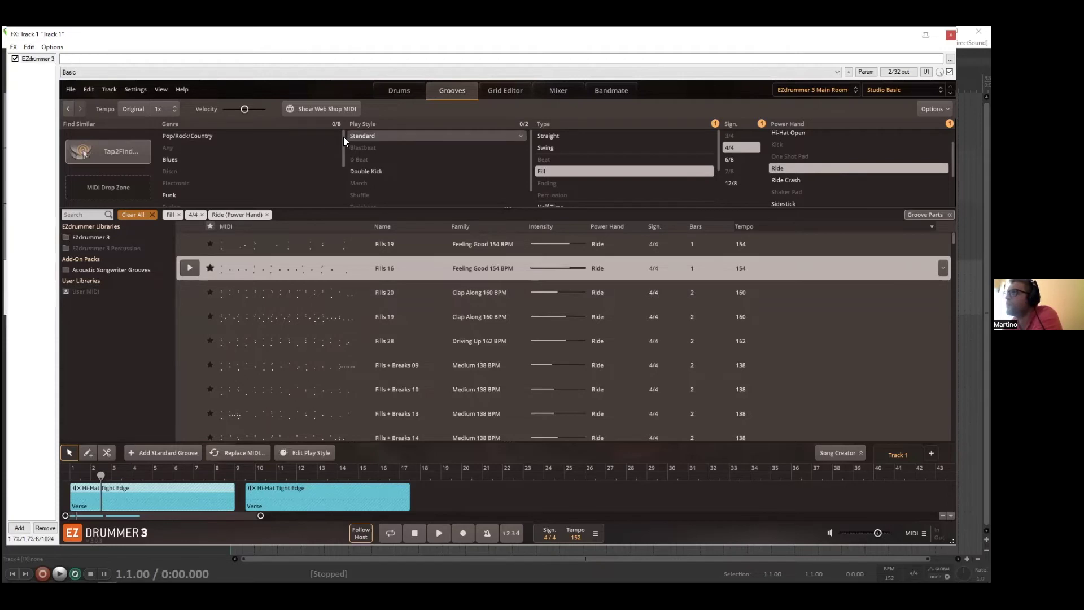
- Narrow the fills to the Soul genre and audition Fills 20 from the Clap Along 160 BPM family
drag(342, 138, 343, 176)
click(173, 202)
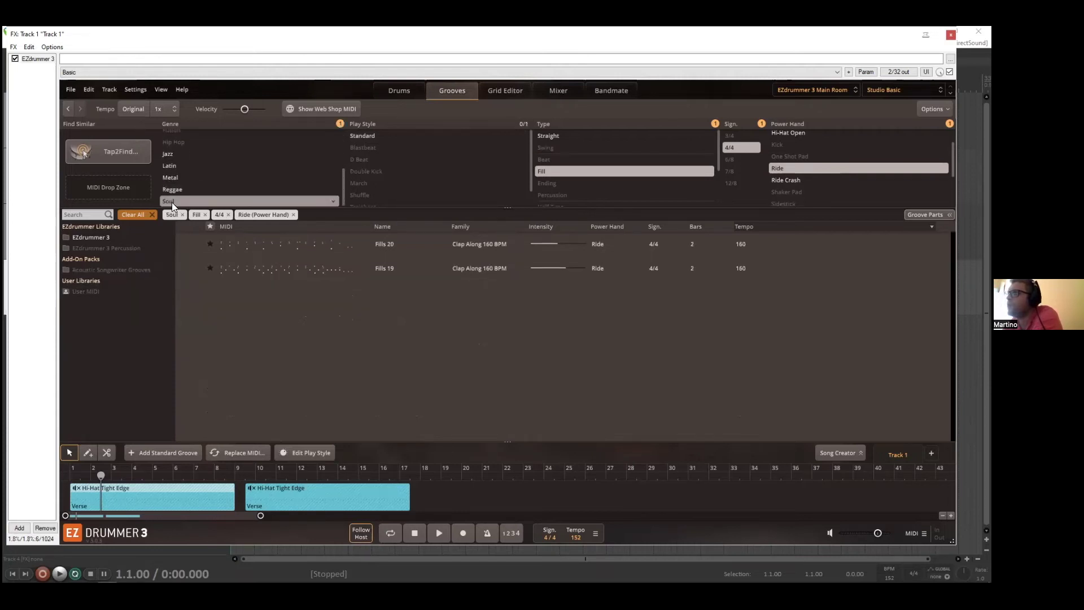
click(190, 244)
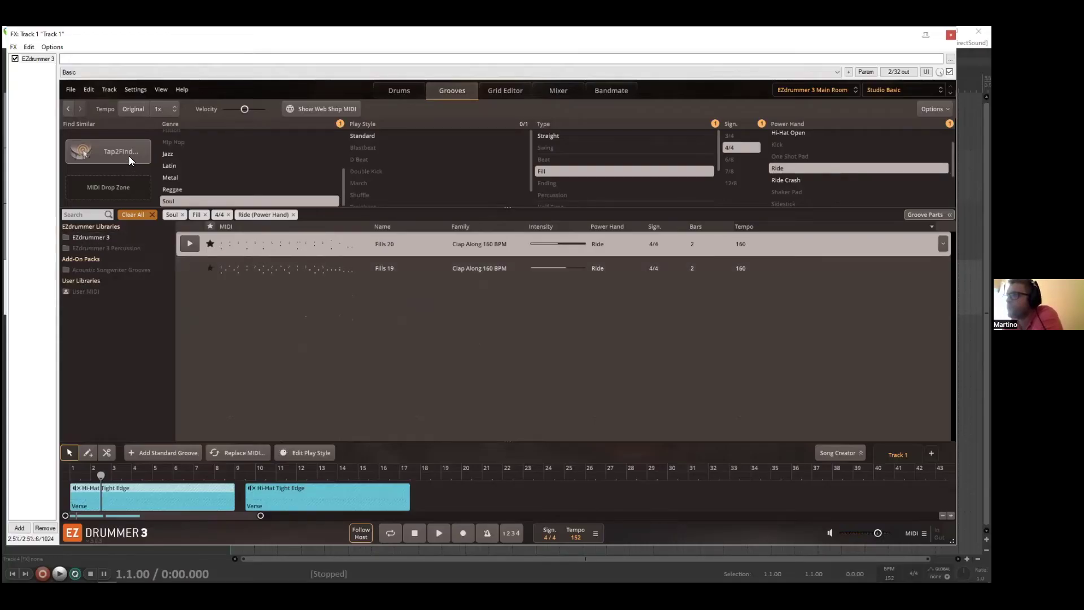
- Search grooves with Tap2Find using a one-bar 1/8 pattern: snare on steps 1, 3, 5, 7 and kick on steps 2, 4, 6, 8
click(129, 156)
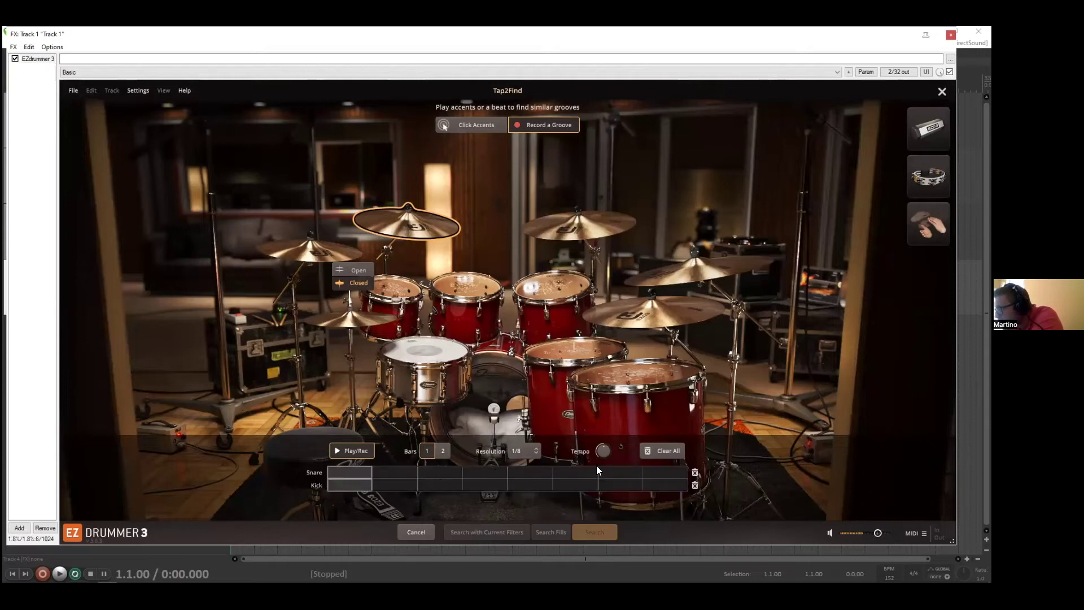
click(349, 472)
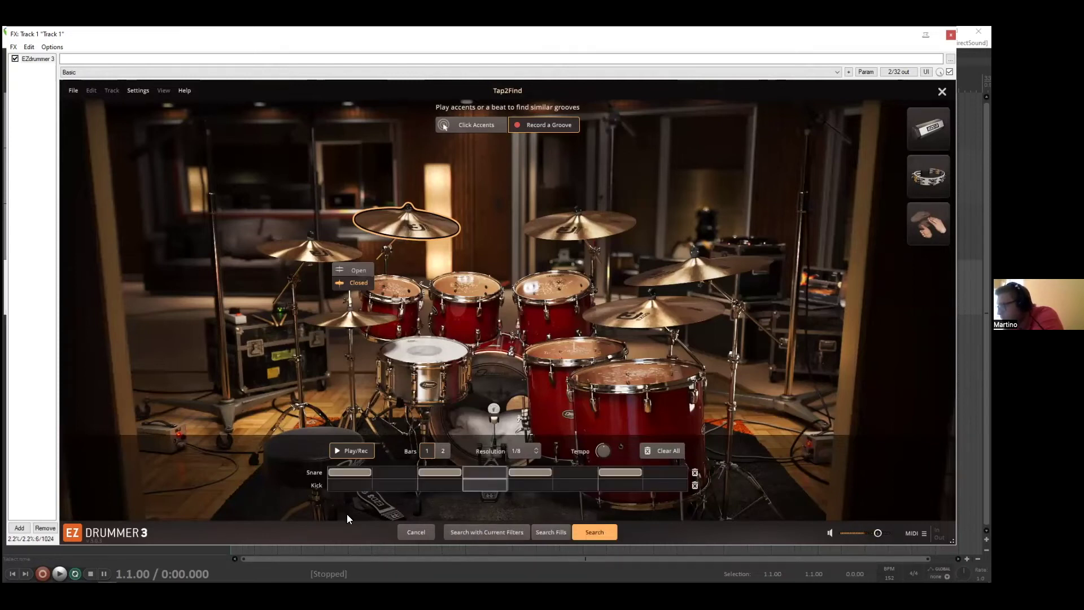
click(343, 484)
click(343, 484)
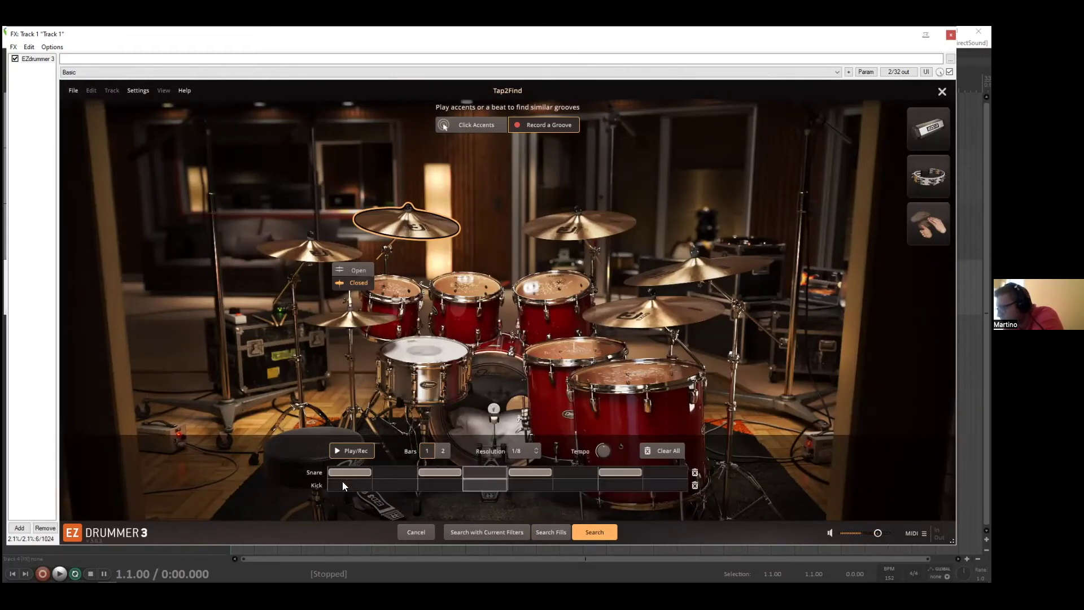
click(382, 484)
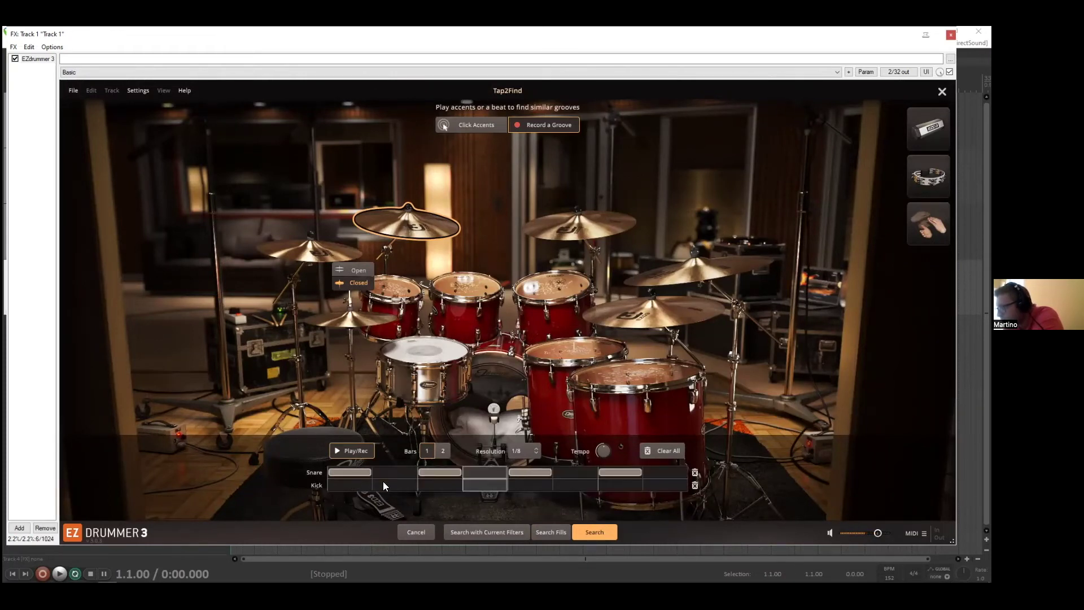
click(480, 483)
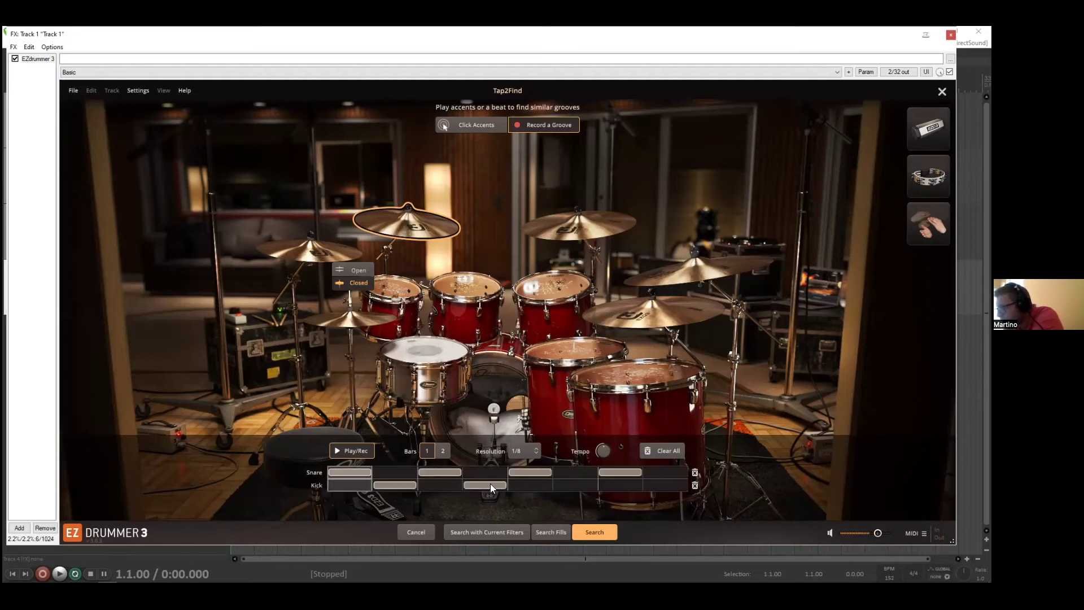
click(591, 484)
click(663, 484)
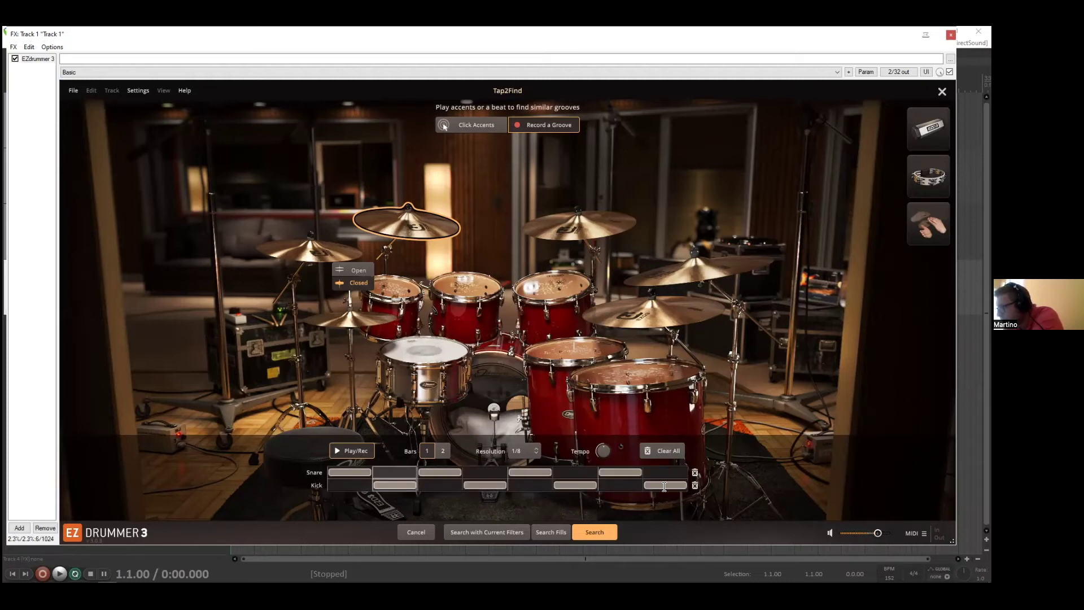
click(581, 530)
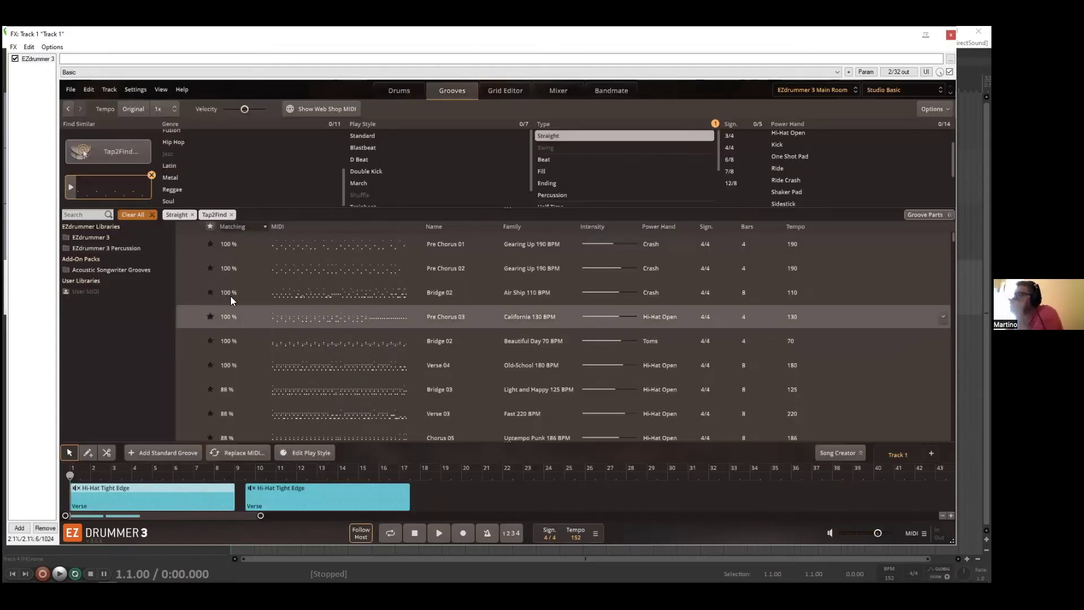
- Repeat the Tap2Find search with the same pattern, sort the results by tempo and find the Clap Along 160 BPM fills
click(112, 151)
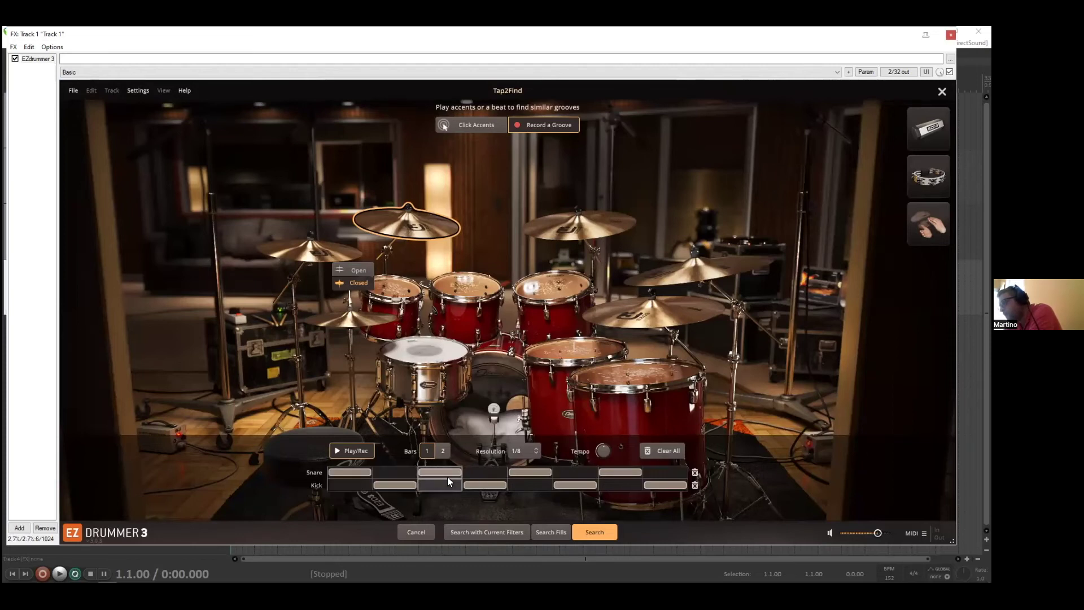
click(602, 532)
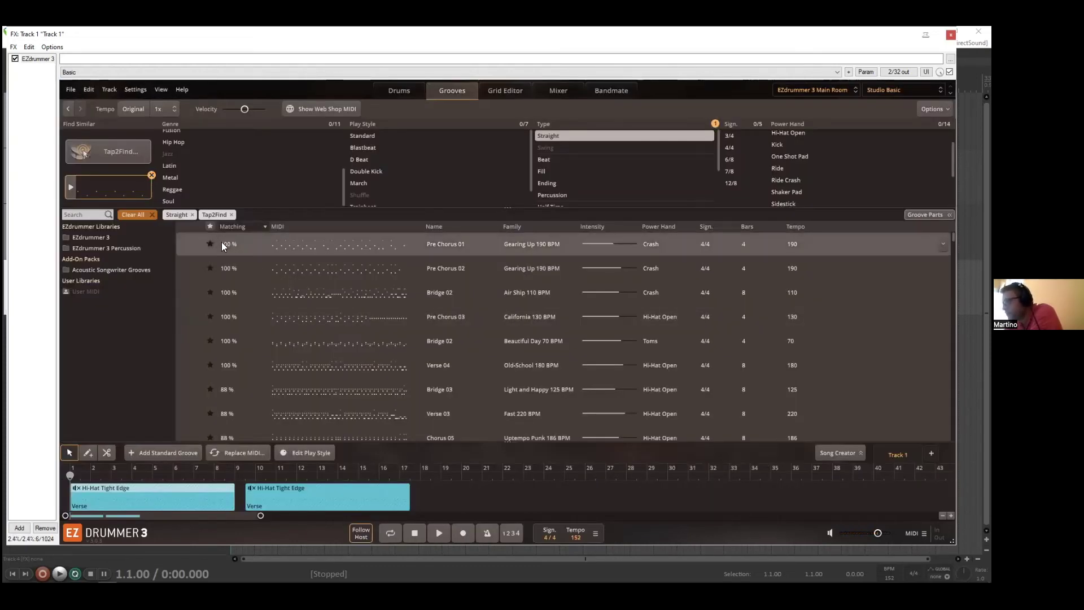
mouse_move(185, 244)
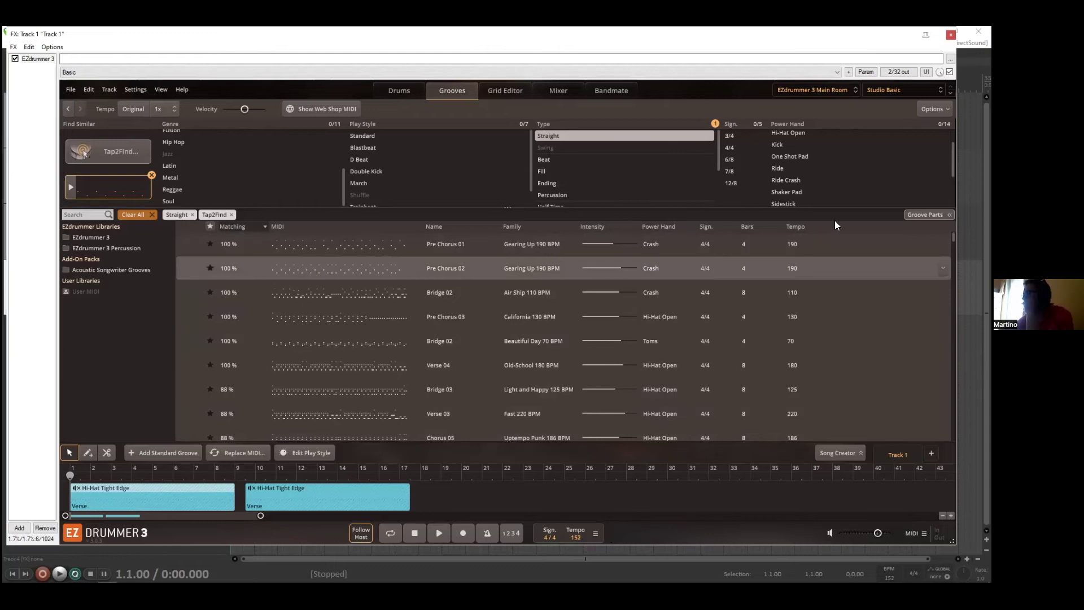
click(797, 228)
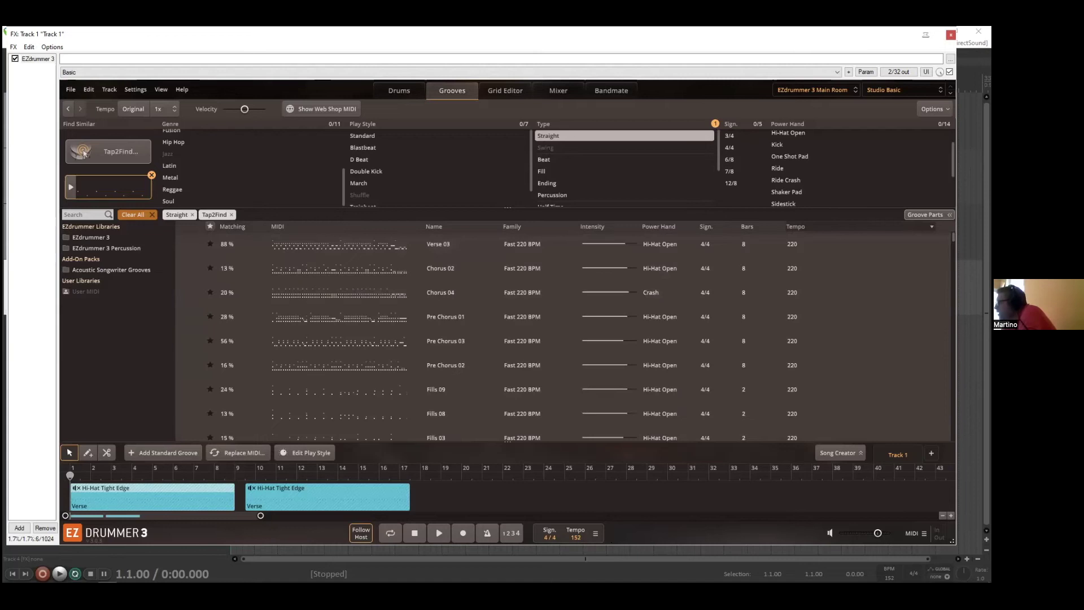
scroll(508, 333, down, 10)
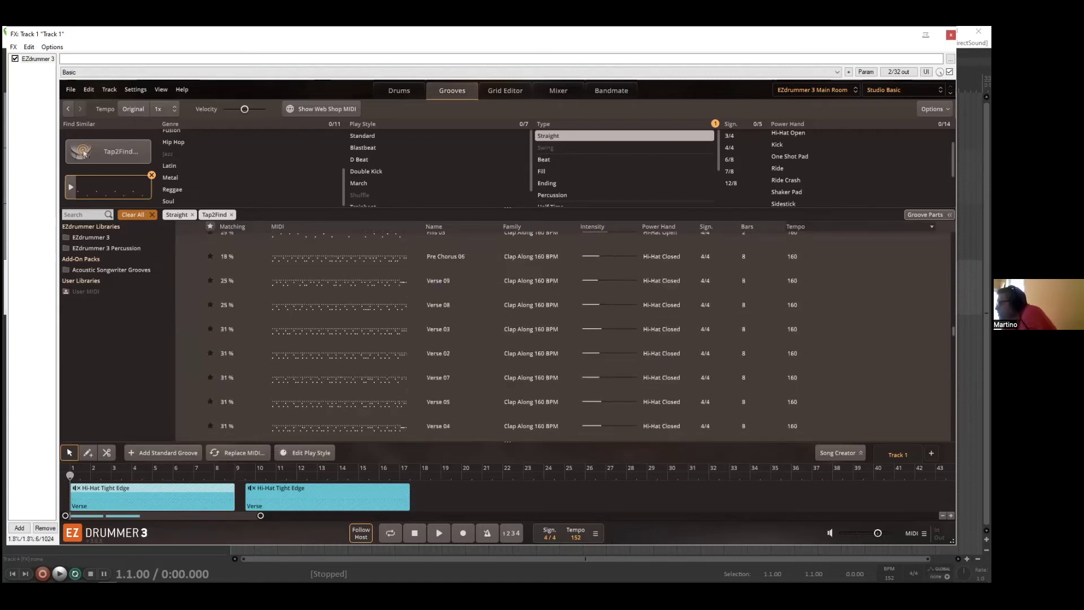
scroll(823, 403, down, 3)
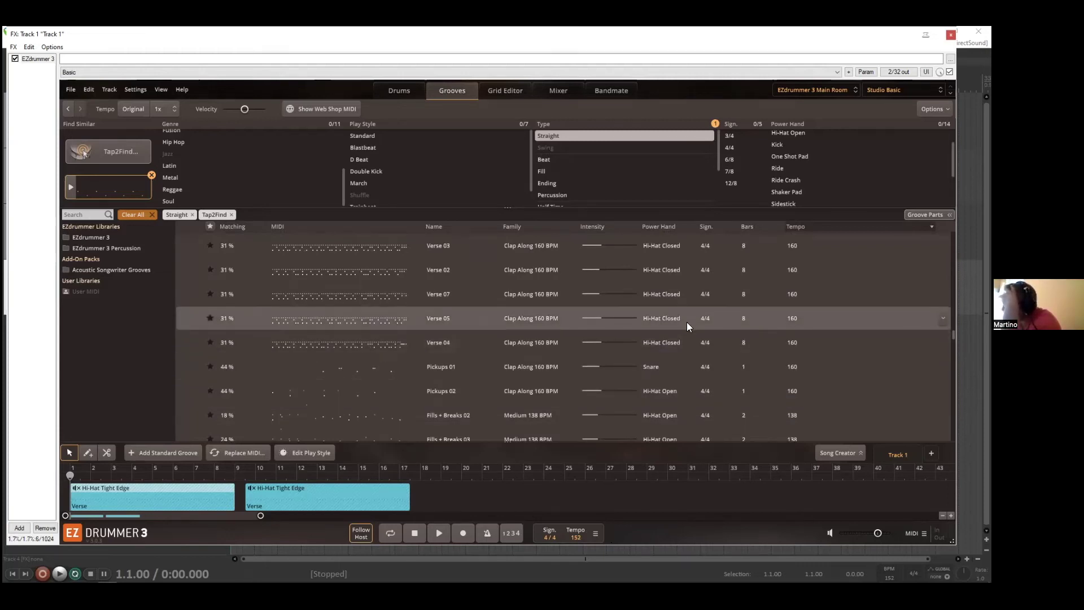
scroll(688, 330, up, 1)
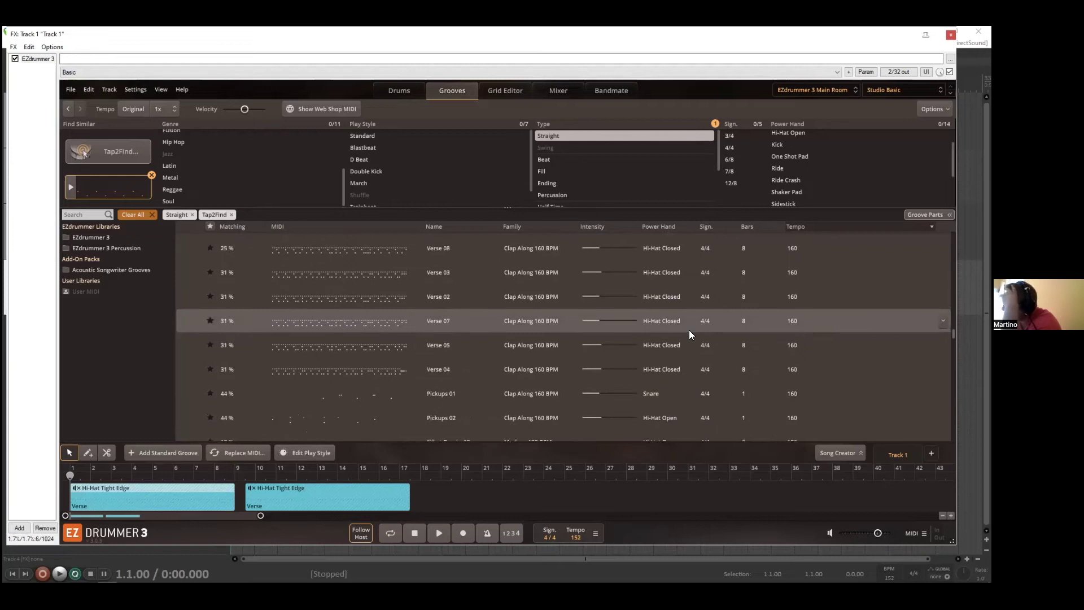
scroll(689, 330, up, 5)
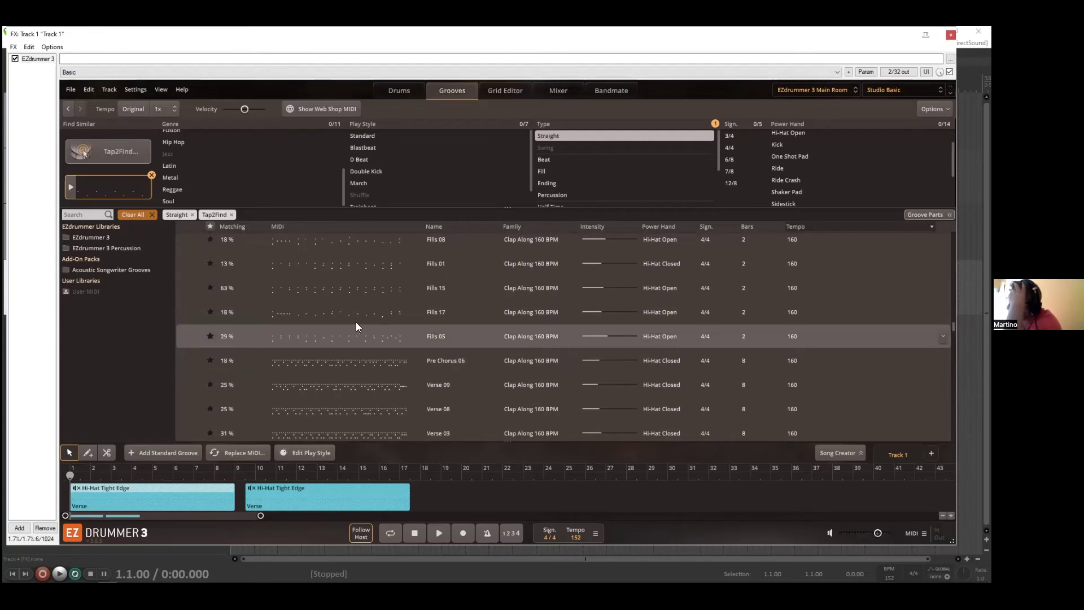
- Audition Fills 08, Fills 01 and Fills 15 from the Clap Along 160 BPM family
click(191, 240)
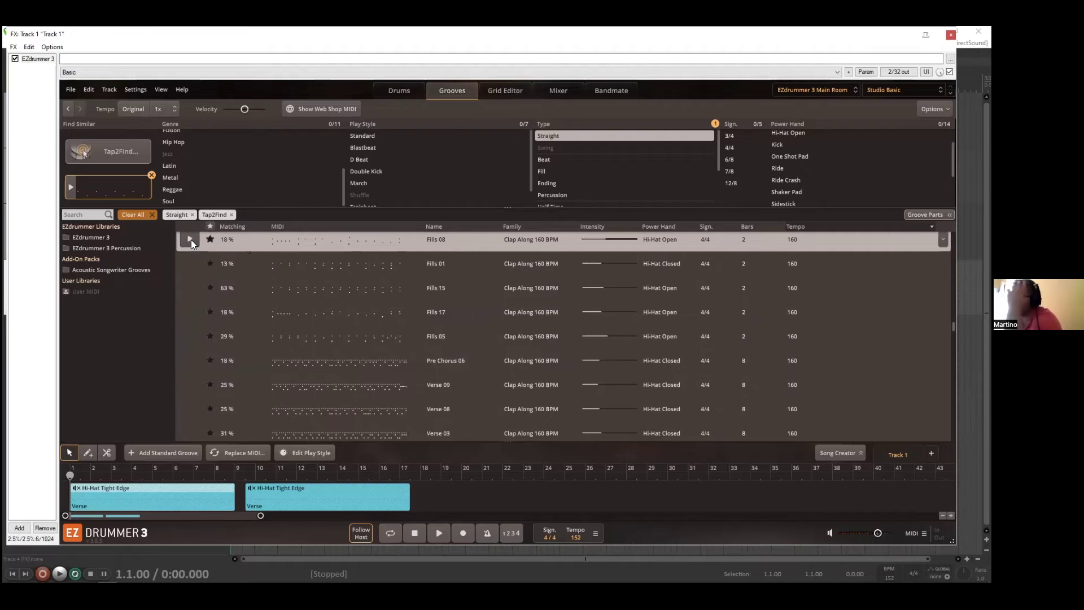
click(183, 261)
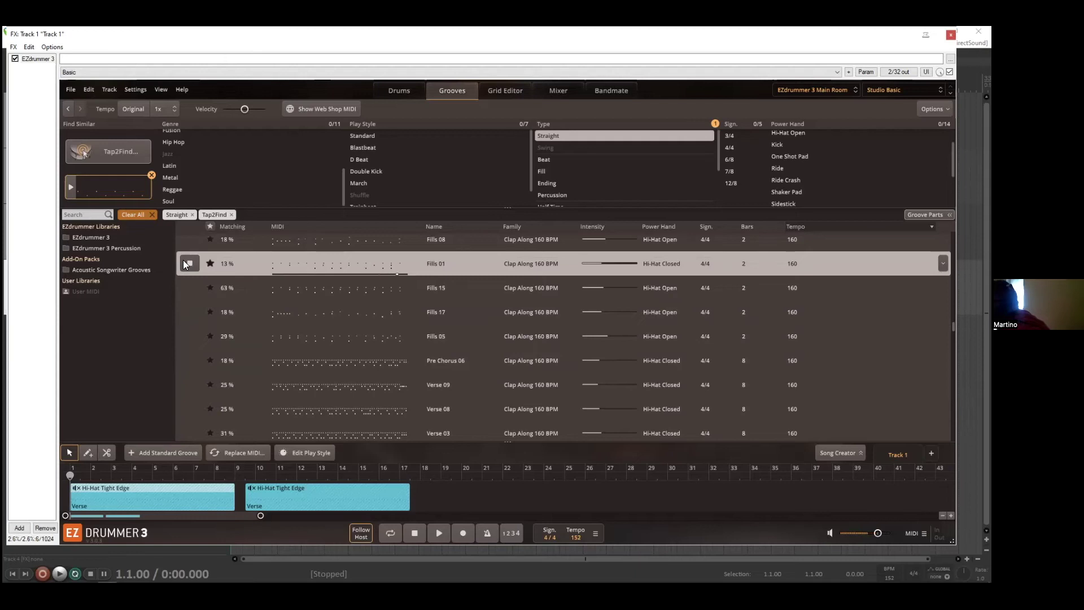
click(190, 289)
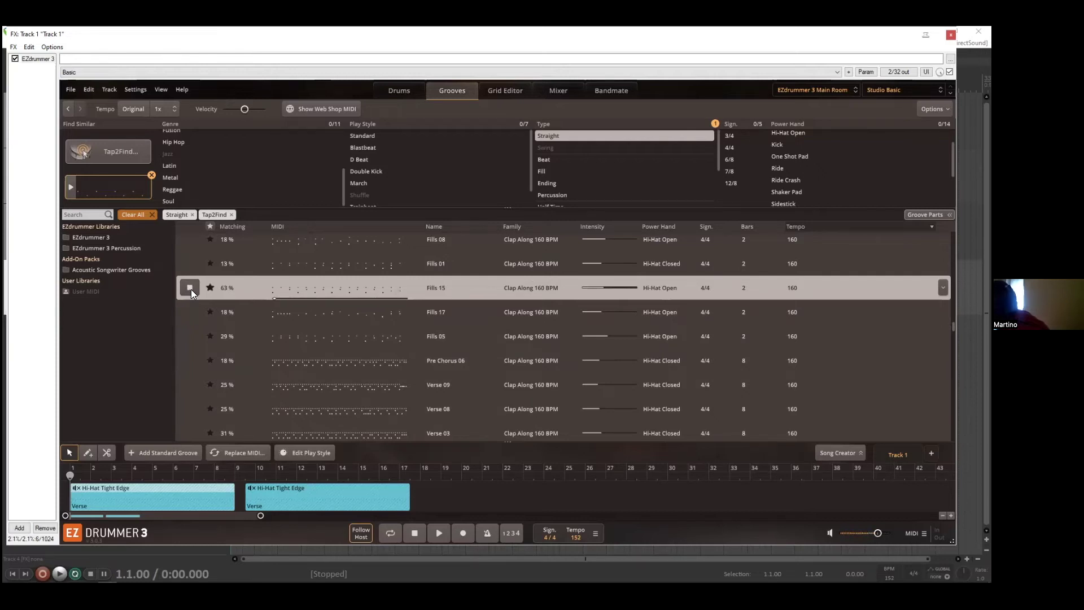
- Place the Fills 15 groove on the fourth REAPER track so it ends flush with the items on the other tracks
drag(191, 289, 814, 271)
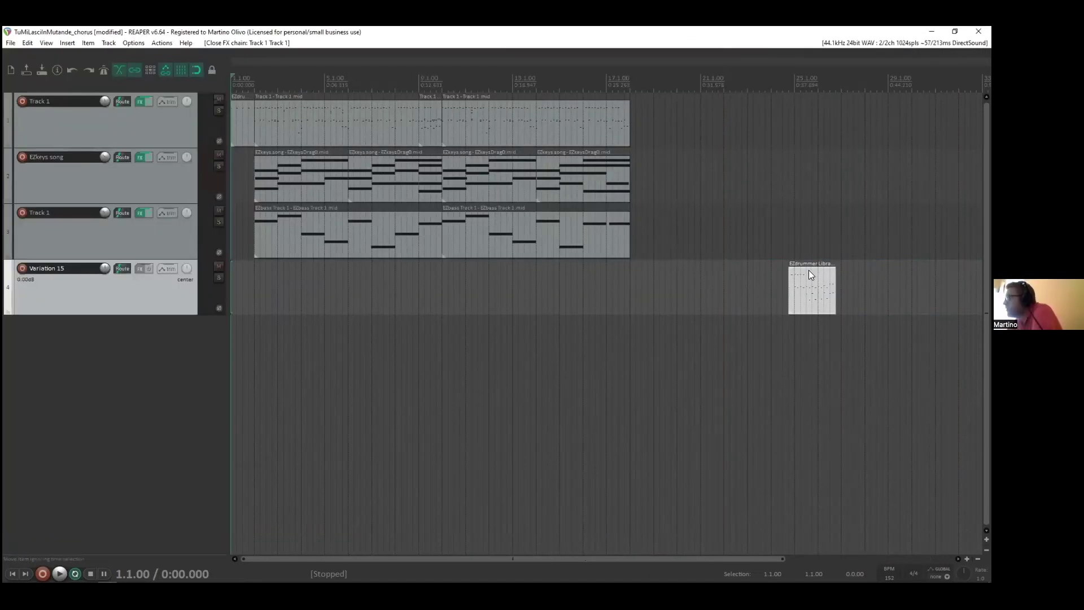
drag(810, 274, 604, 272)
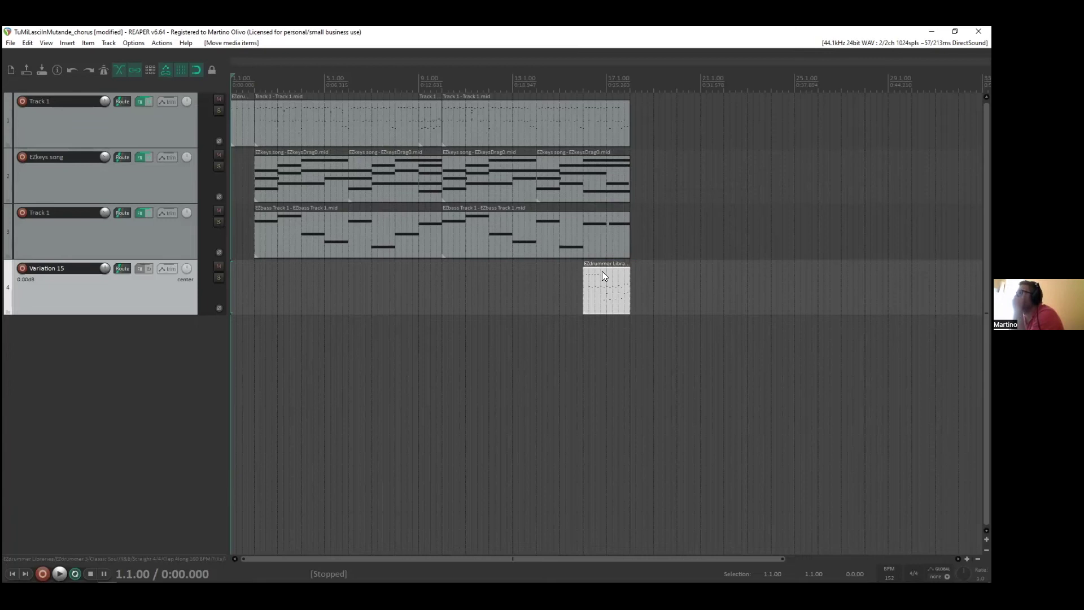
- Shorten the last drum item on the first track so it ends where the fill on the fourth track starts
click(597, 103)
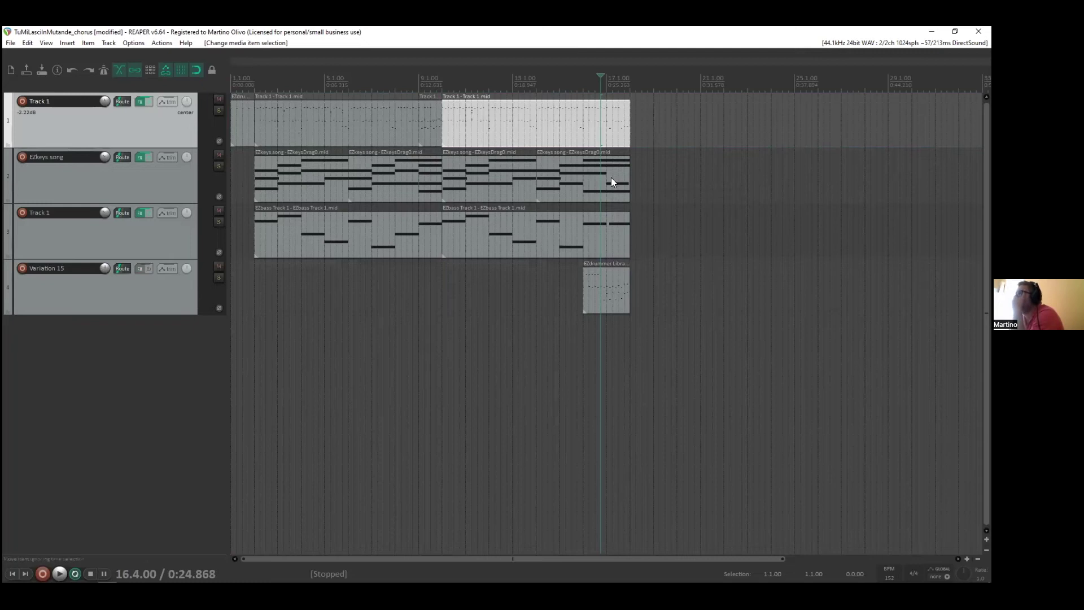
drag(631, 116, 584, 123)
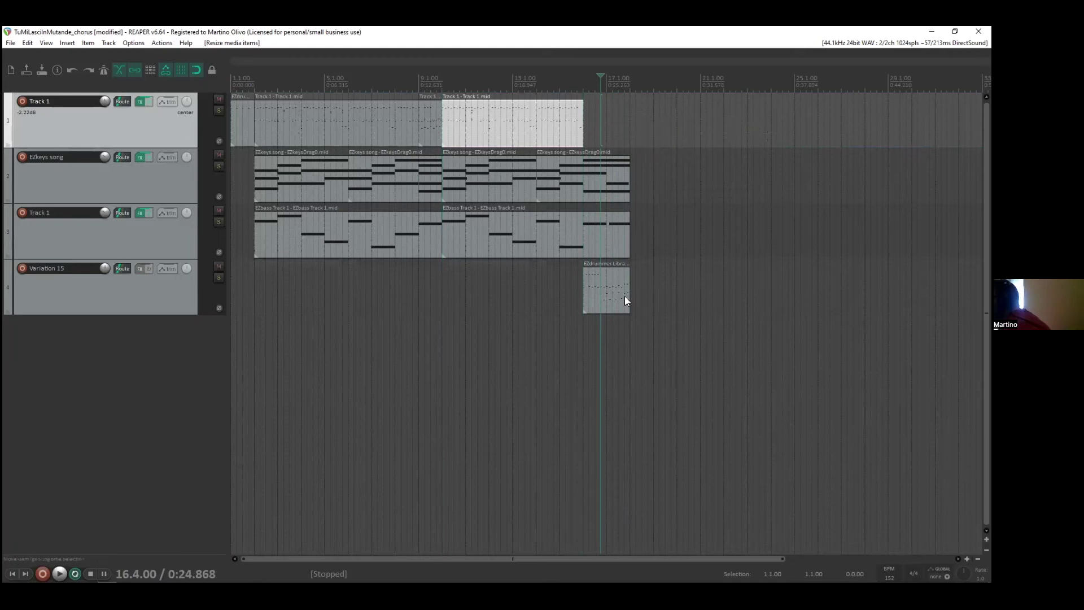
- Mute the EZkeys song and bass tracks and move the fill from the fourth track to the end of the drum items on the first track
click(432, 231)
key(F5)
drag(596, 272, 591, 129)
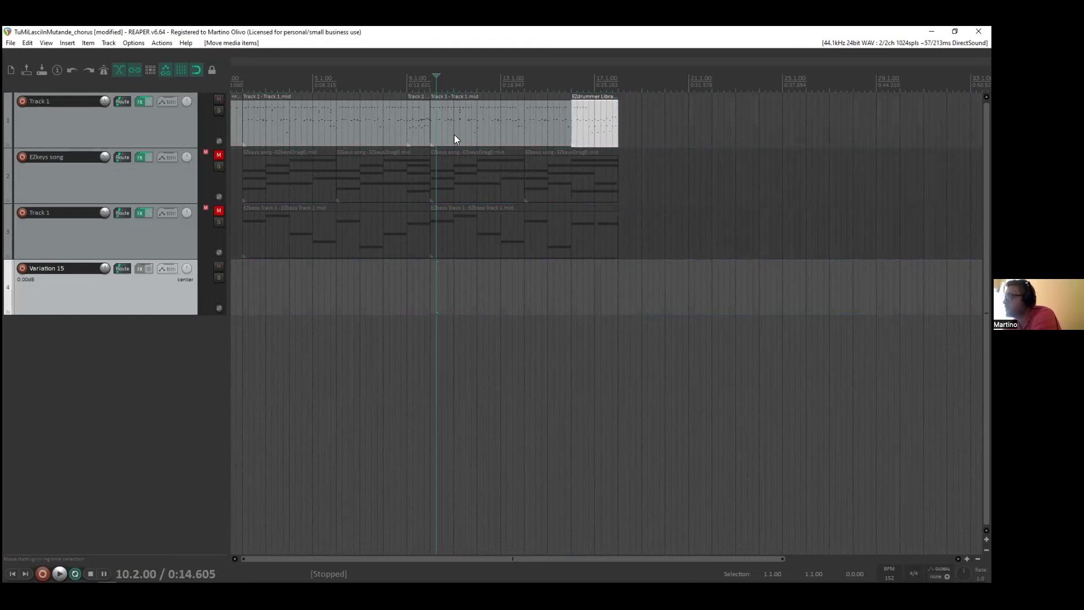
- Listen to the drums leading into the fill from bar 13, first alone and again with the EZkeys song track unmuted
click(504, 133)
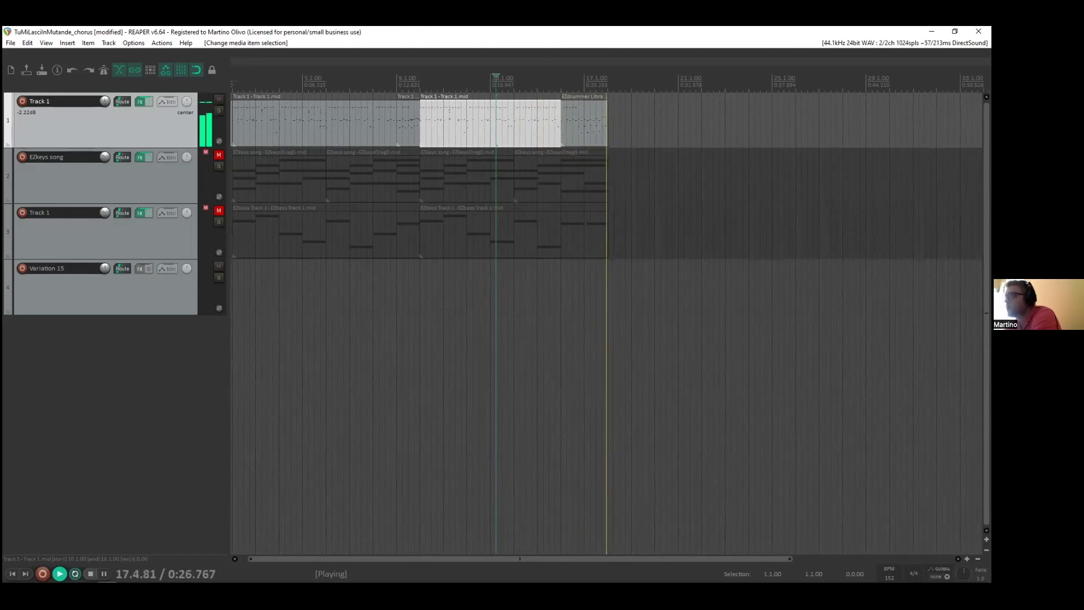
key(space)
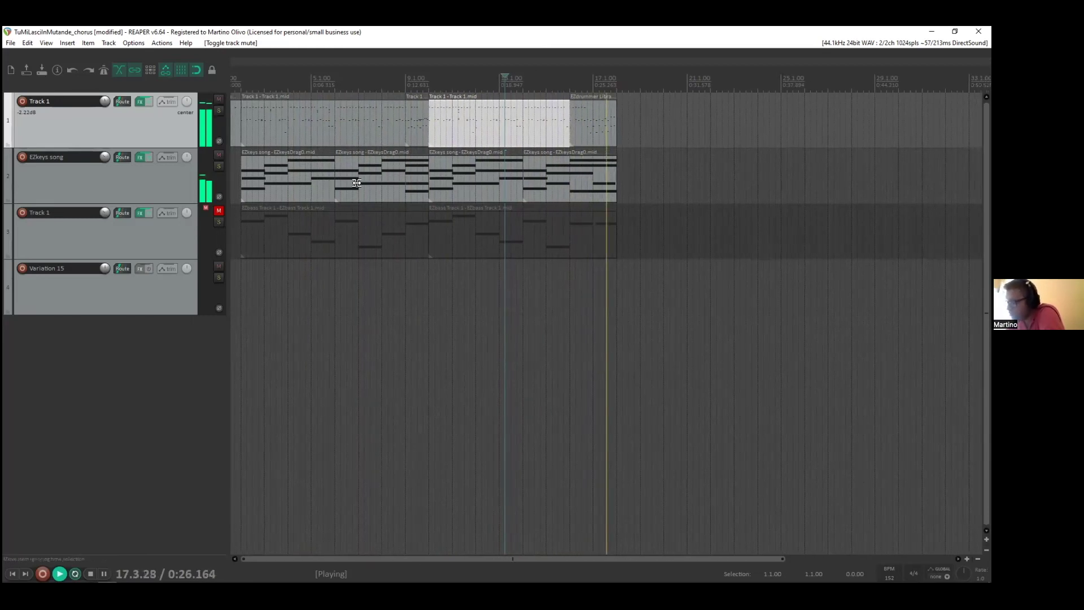
click(90, 573)
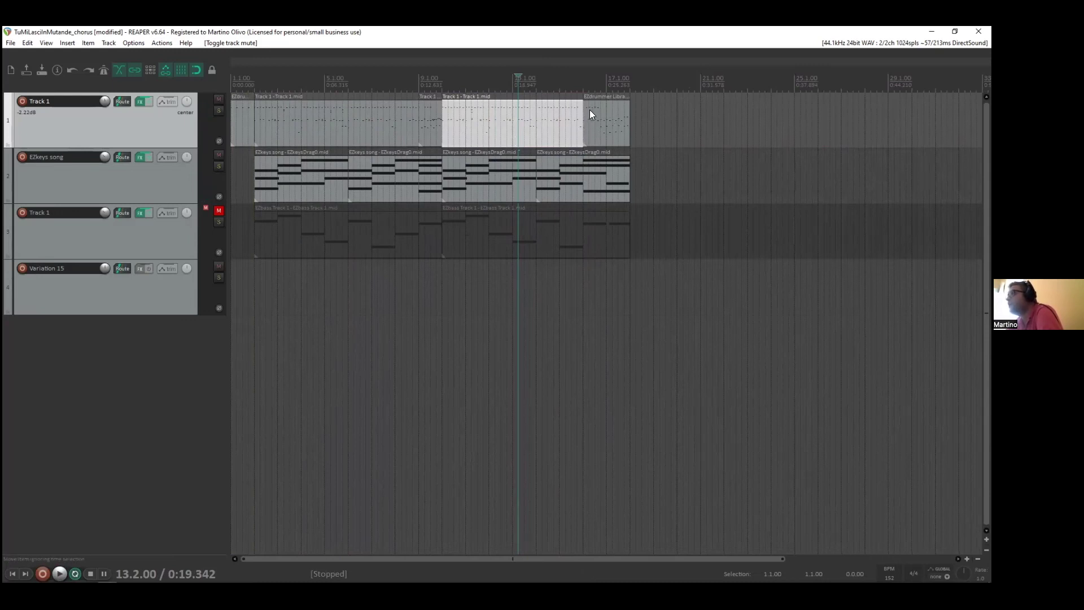
scroll(589, 110, up, 2)
drag(642, 555, 725, 556)
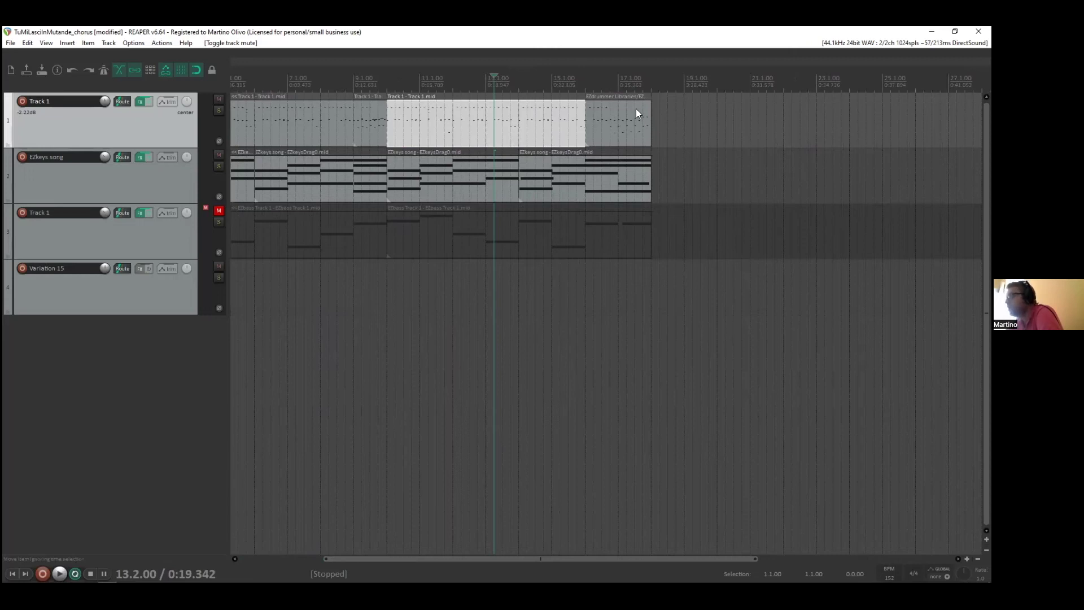
key(space)
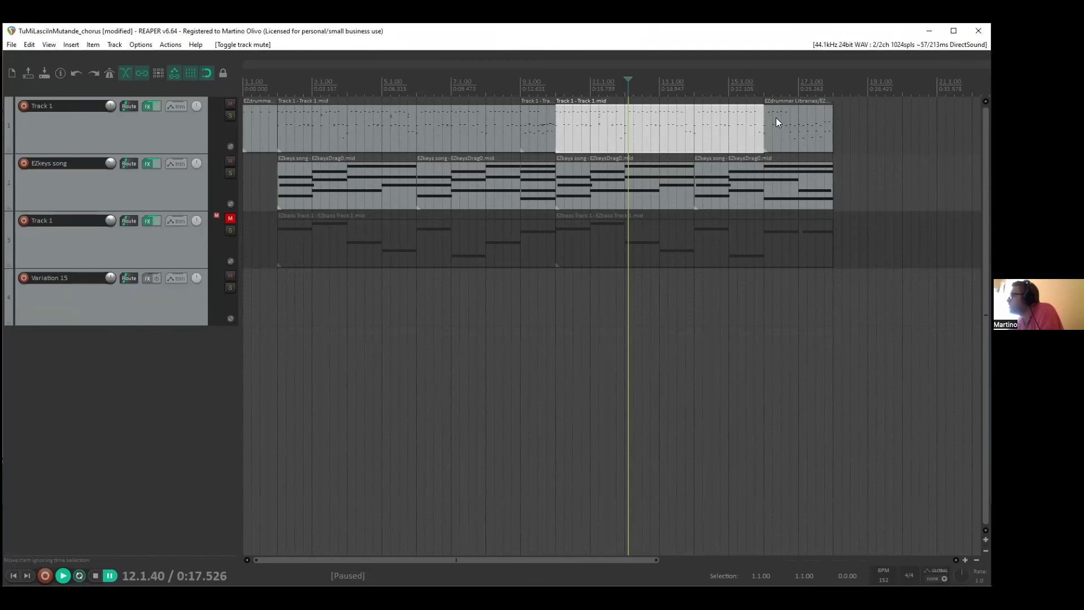
- Open the fill item on the first track in the MIDI editor, examine its notes and velocities, and close the editor
click(777, 120)
double_click(777, 119)
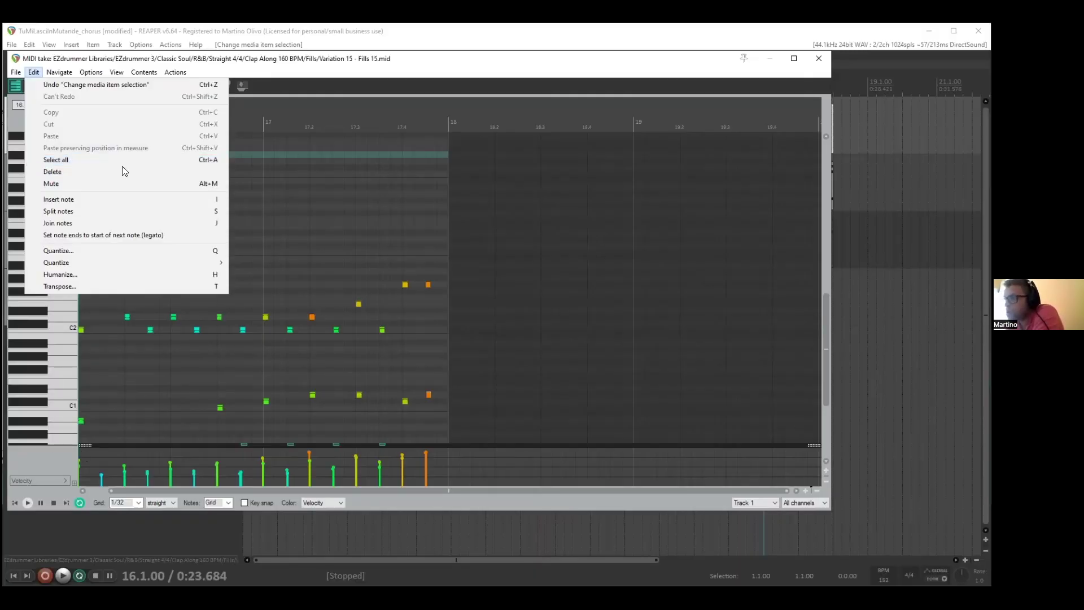
click(702, 59)
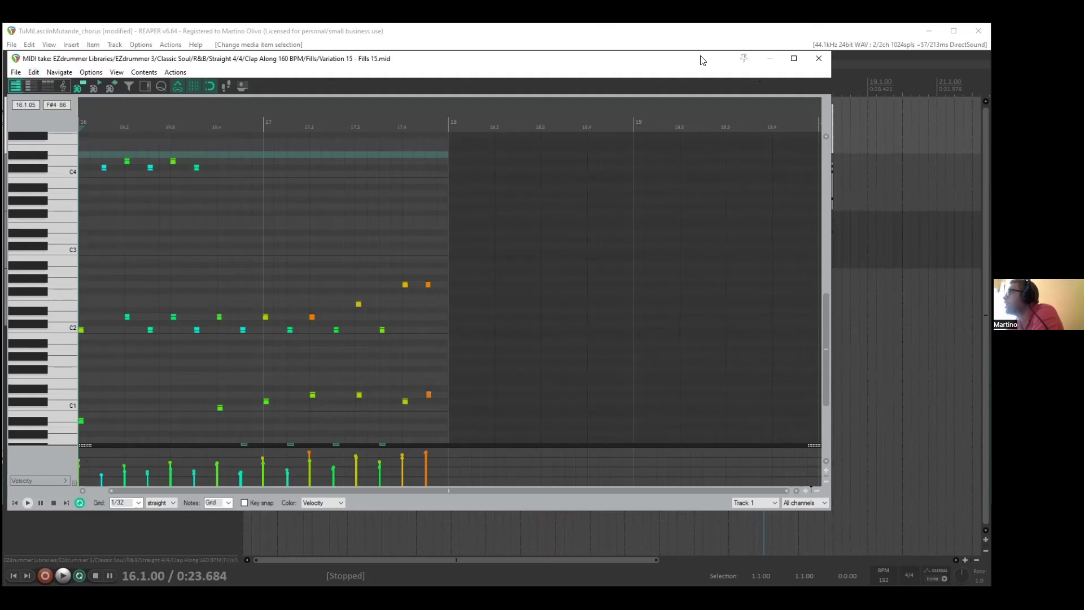
click(819, 58)
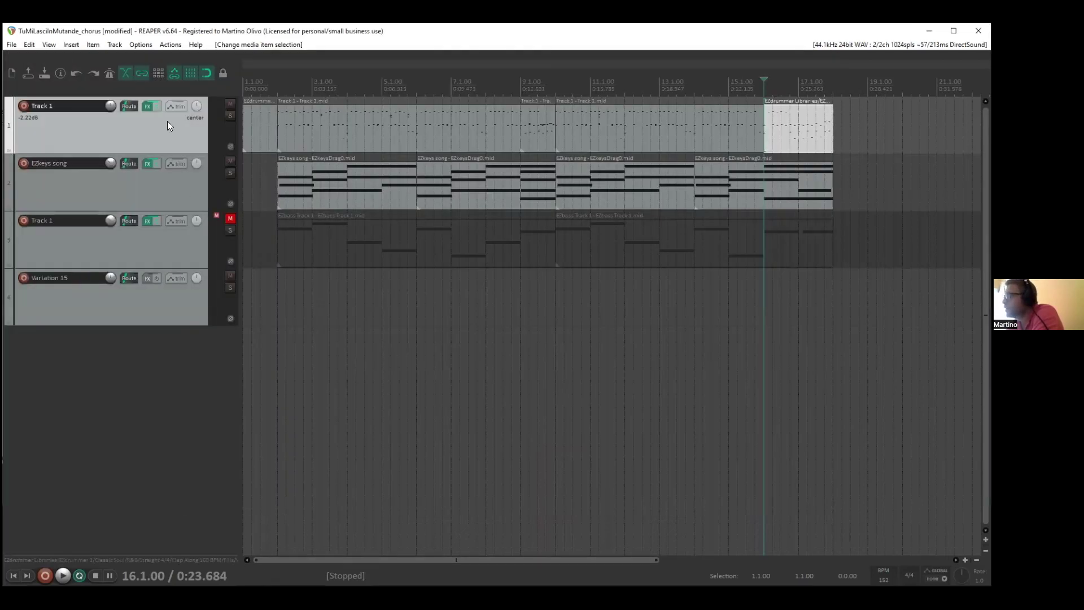
- Open EZdrummer 3 on the first track, audition Fills 15 and add it to the song track after the second verse block
click(148, 107)
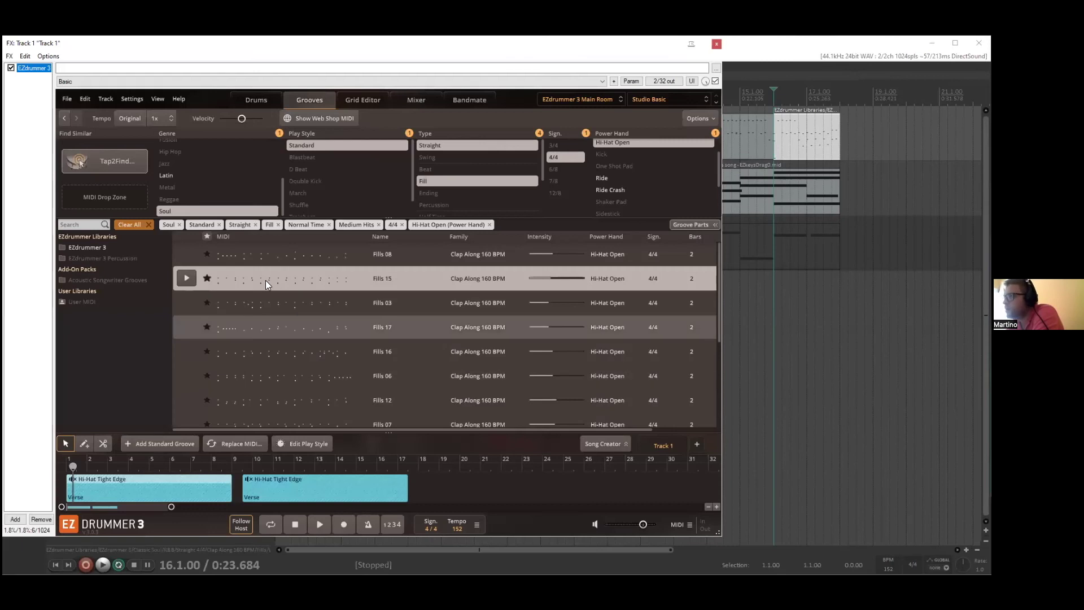
click(186, 279)
click(186, 279)
drag(258, 269, 474, 485)
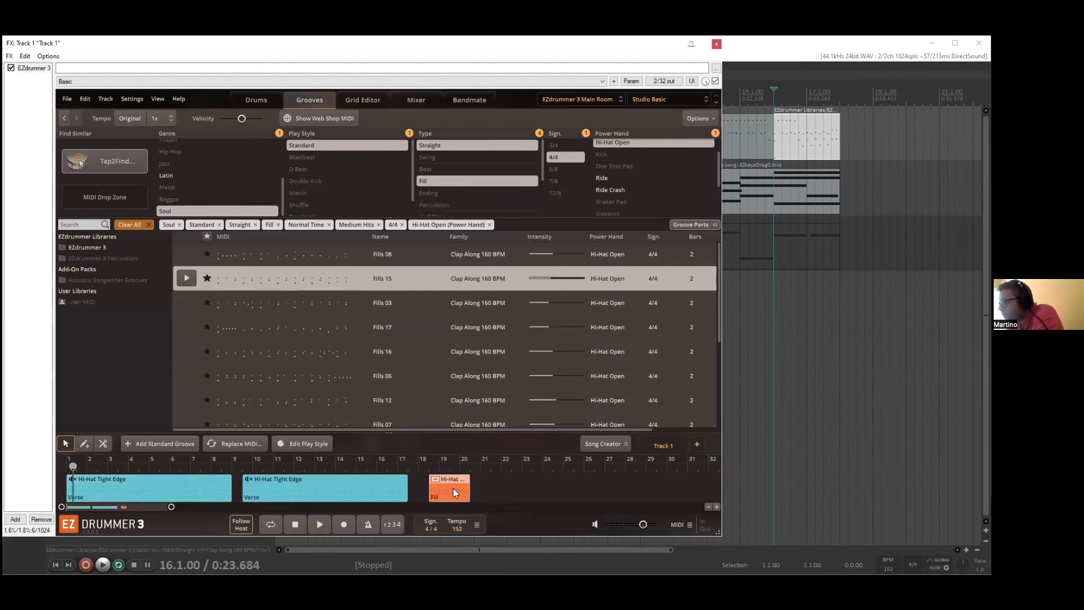
- Open the Fills 15 block in the Grid Editor and review the Humanize velocity styles and microtiming options
double_click(453, 488)
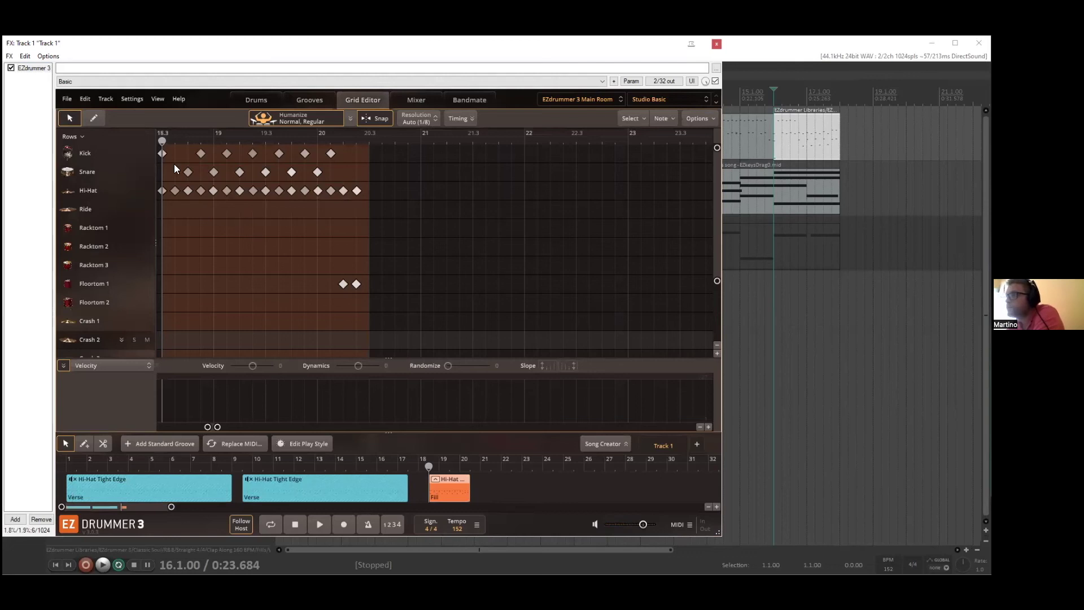
double_click(161, 151)
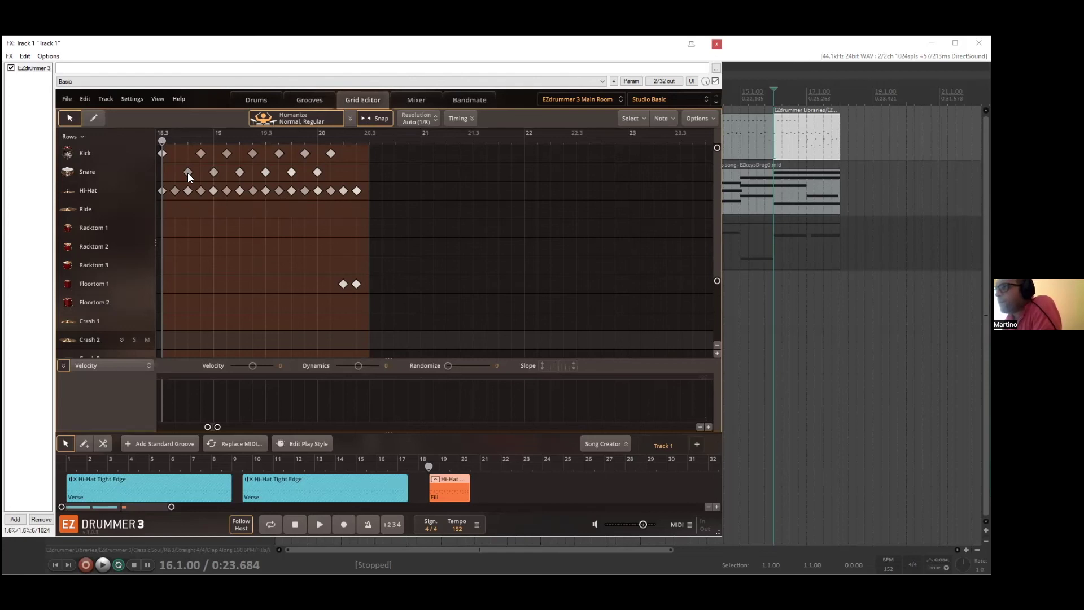
click(348, 118)
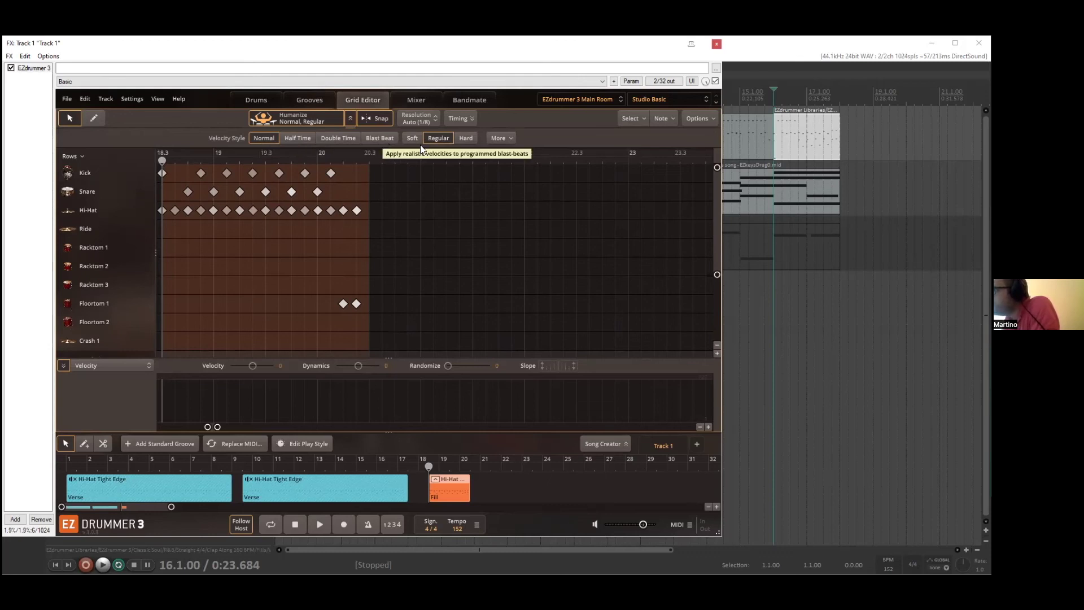
click(500, 139)
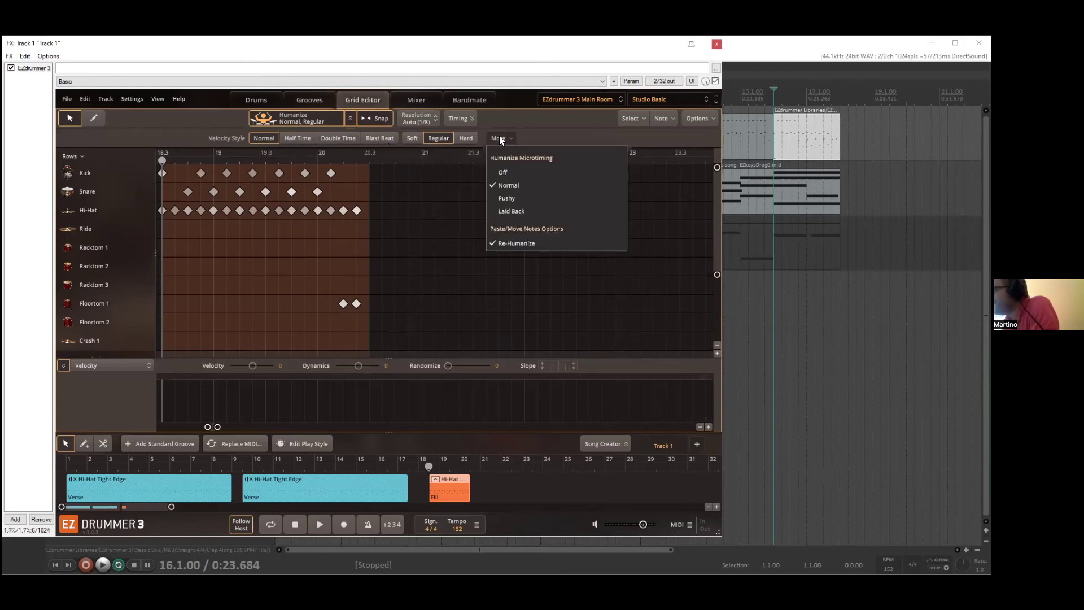
click(500, 139)
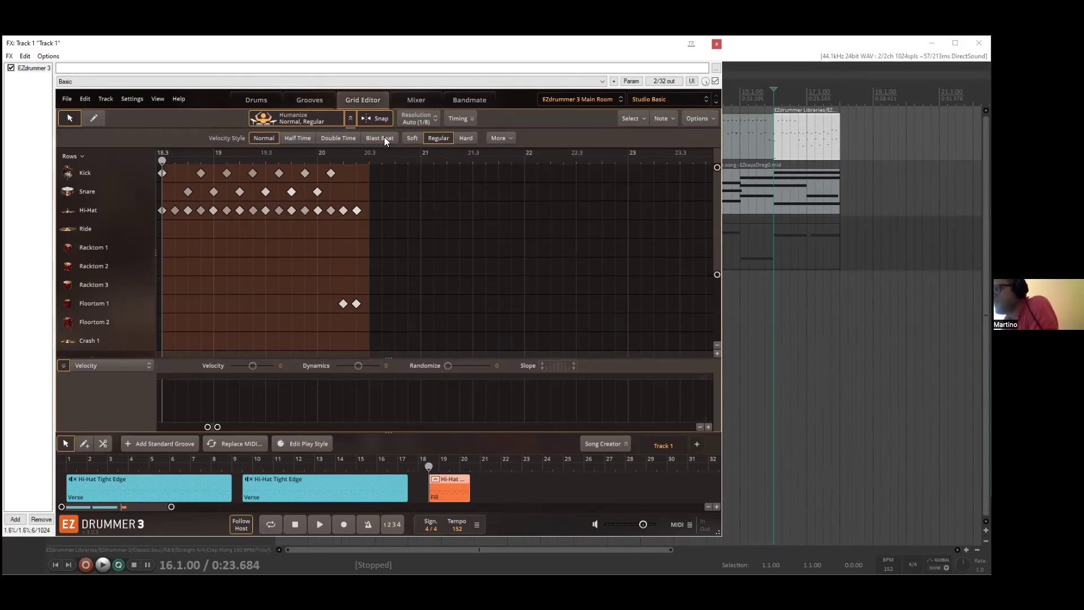
- Select all notes of the fill and humanize their velocities with the Normal style at Hard intensity
click(465, 137)
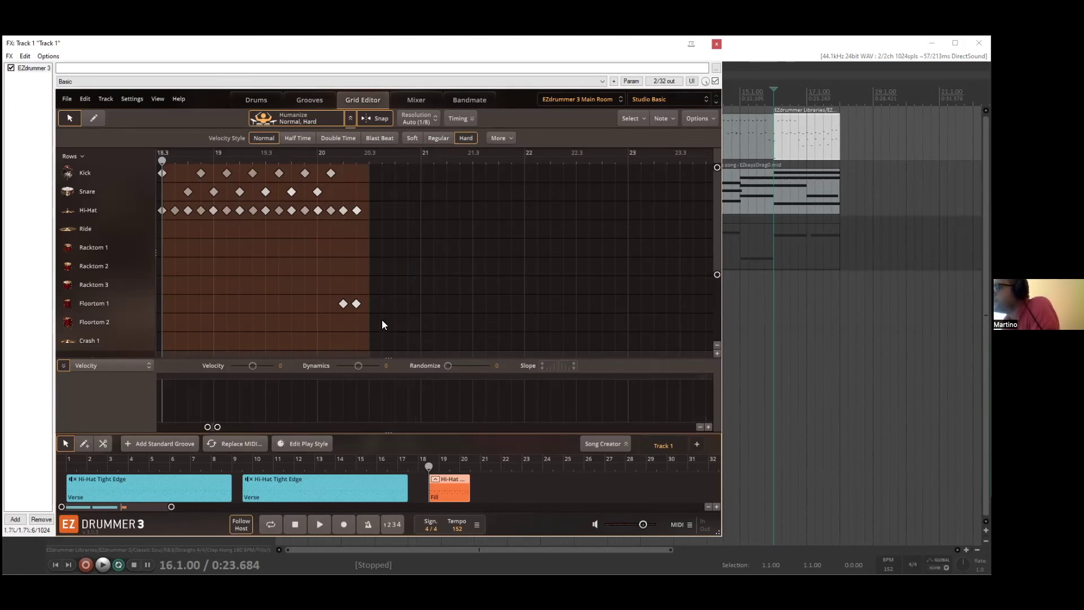
scroll(382, 319, down, 3)
scroll(381, 318, up, 3)
drag(382, 317, 374, 164)
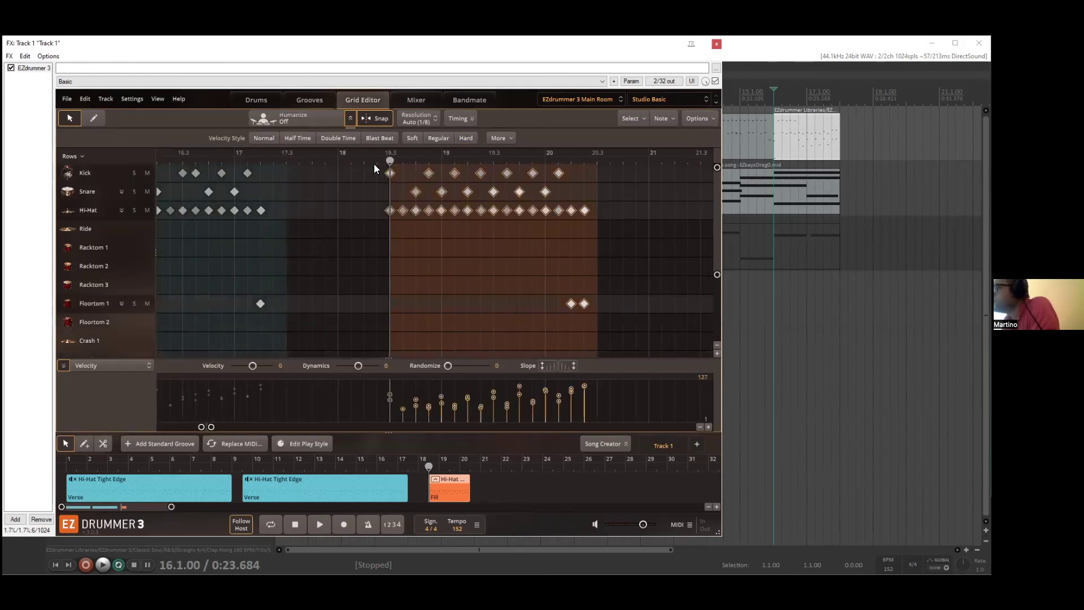
click(465, 136)
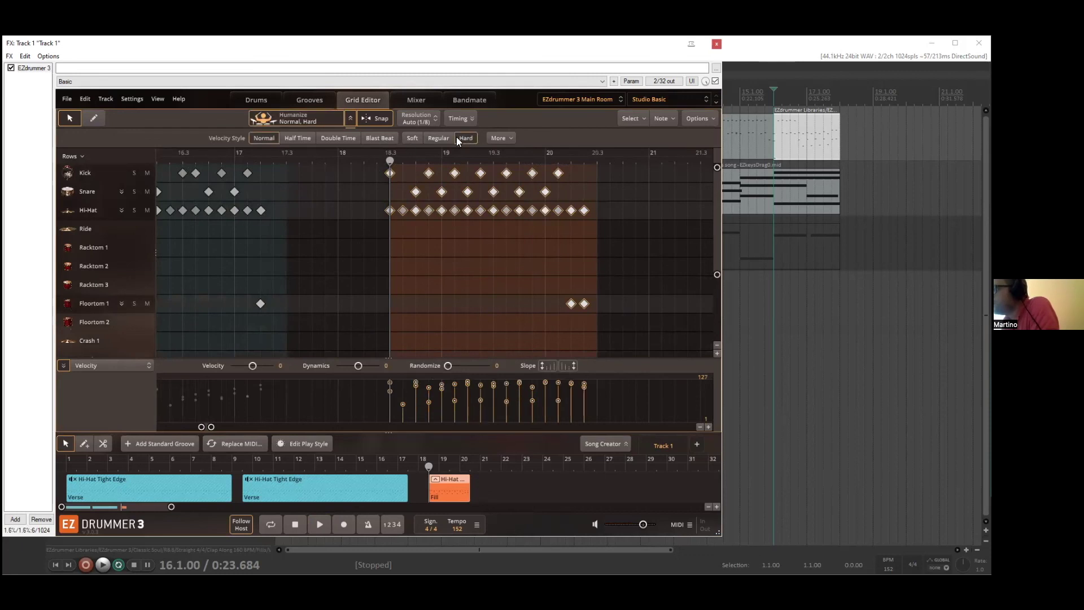
- Compare the Regular and Soft intensities on the selected notes, return them to Hard and play the fill
click(439, 138)
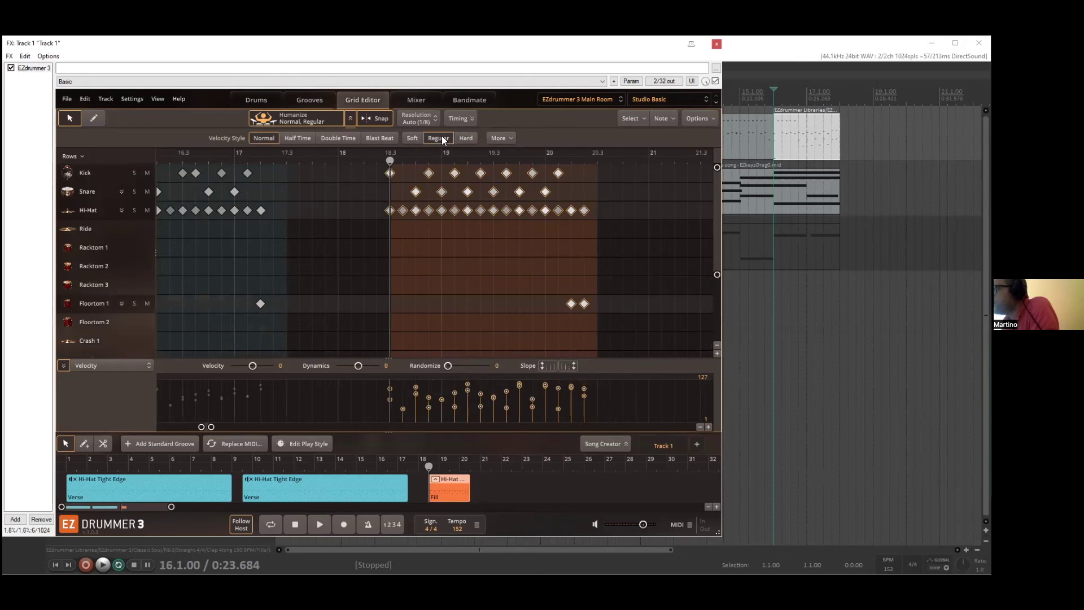
click(465, 138)
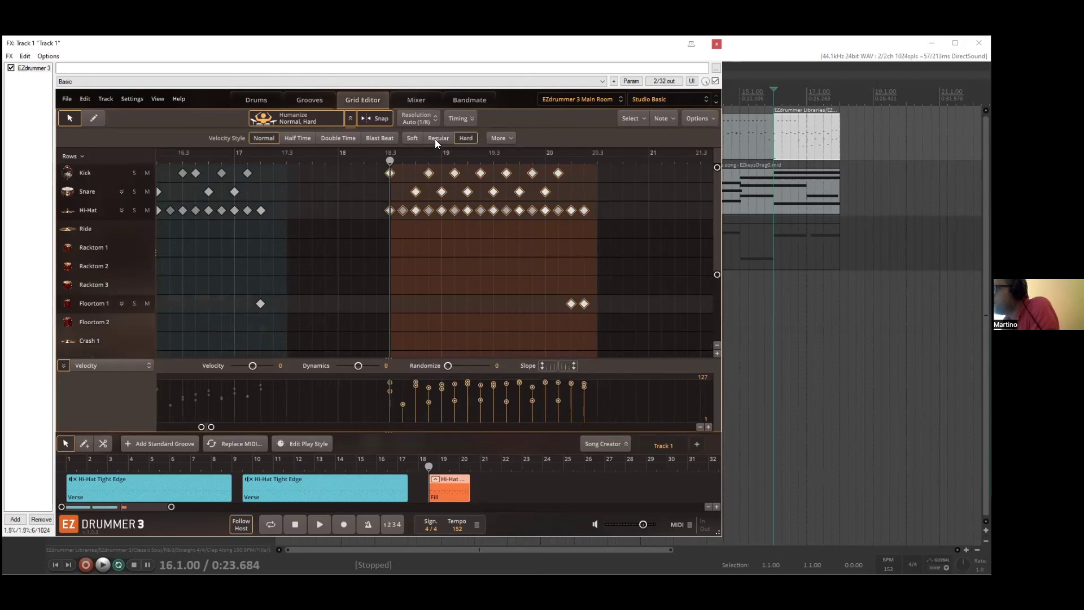
click(435, 139)
click(465, 137)
click(411, 139)
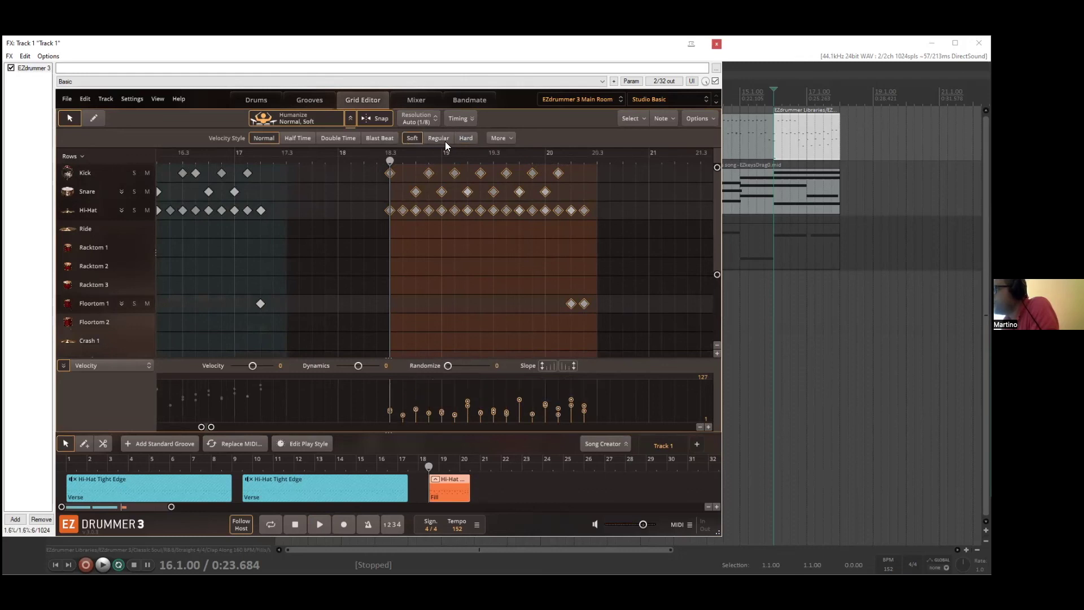
click(465, 137)
click(324, 522)
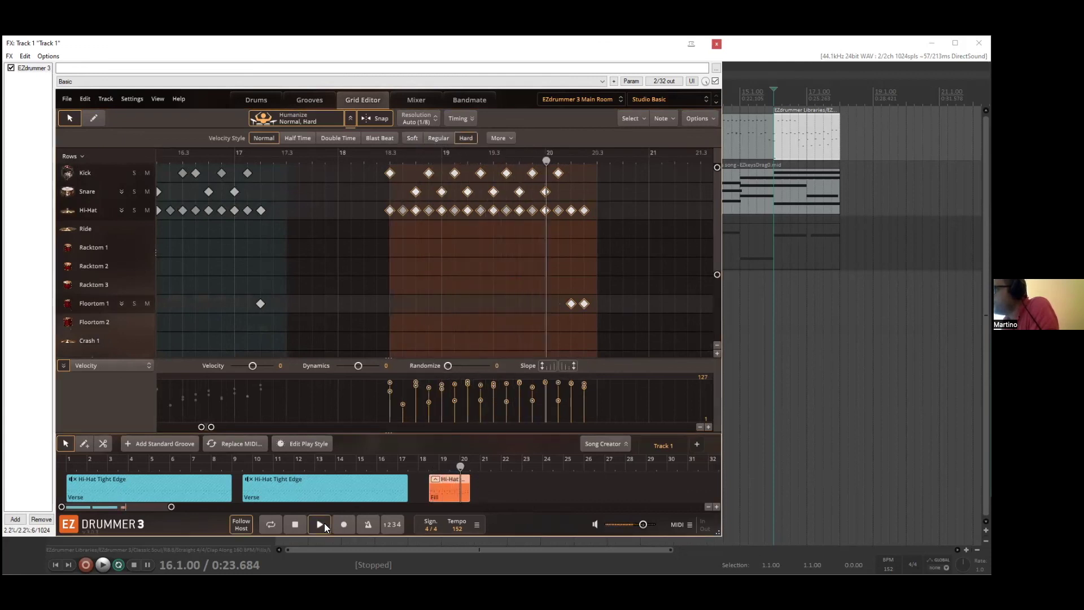
click(295, 525)
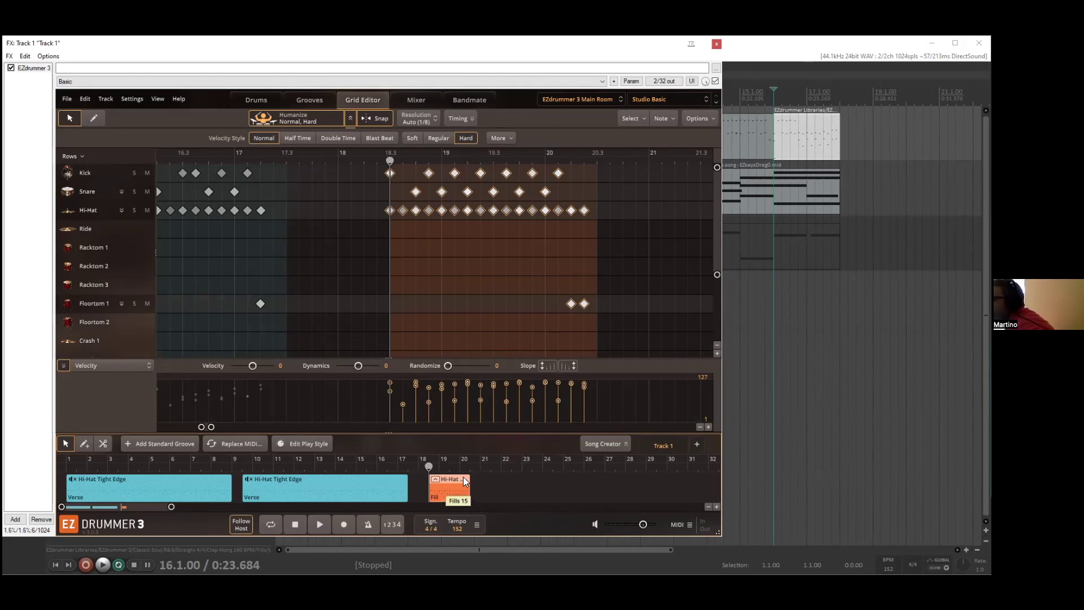
- Place the humanized fill on the fourth REAPER track at bar 16 and move it over the existing fill on the first track
drag(463, 476, 775, 325)
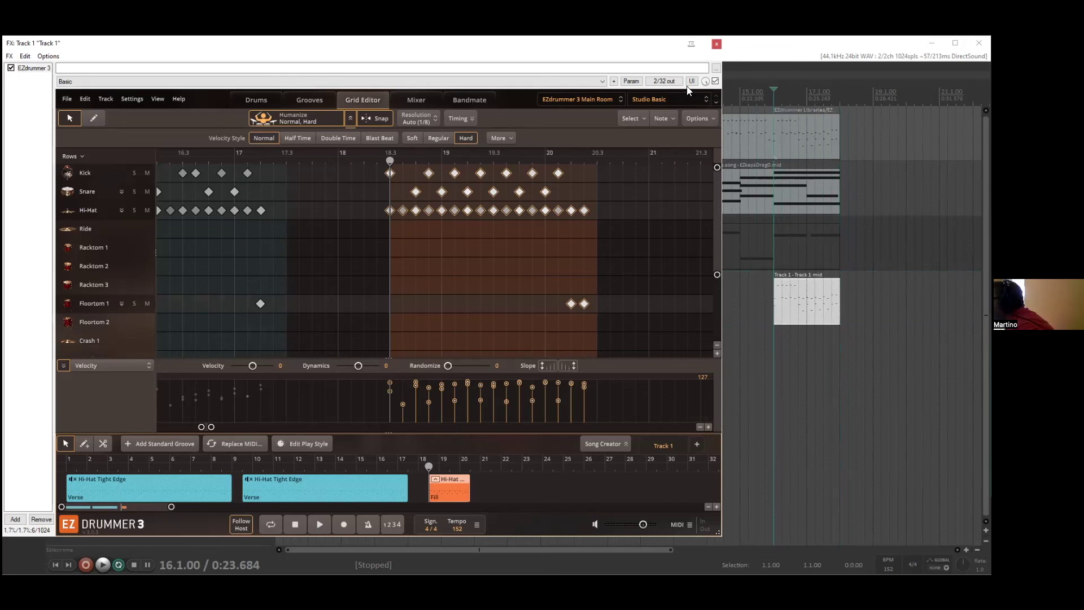
click(715, 44)
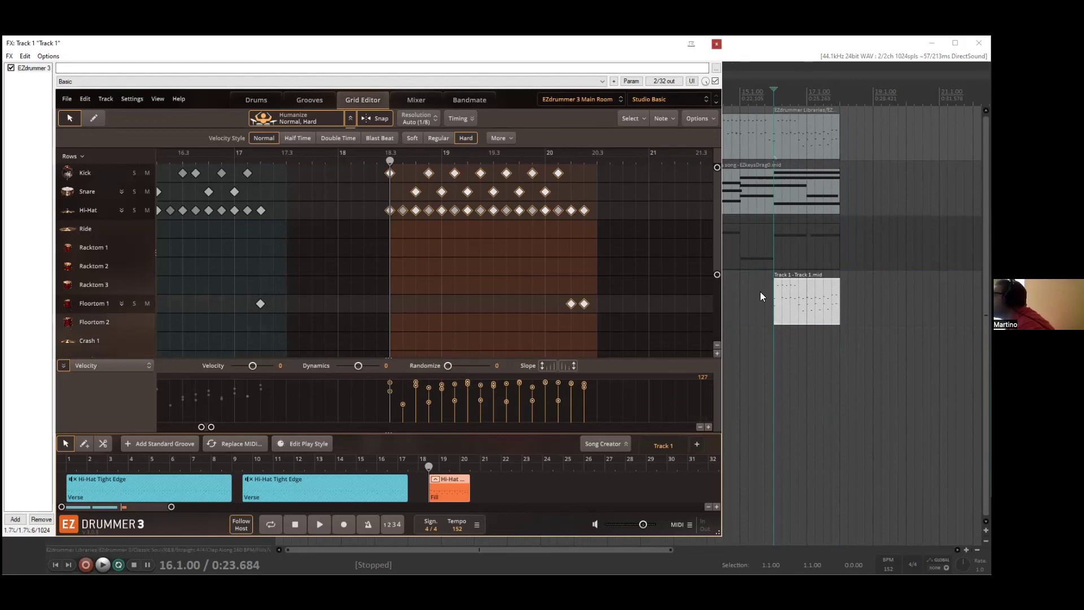
drag(809, 285, 803, 139)
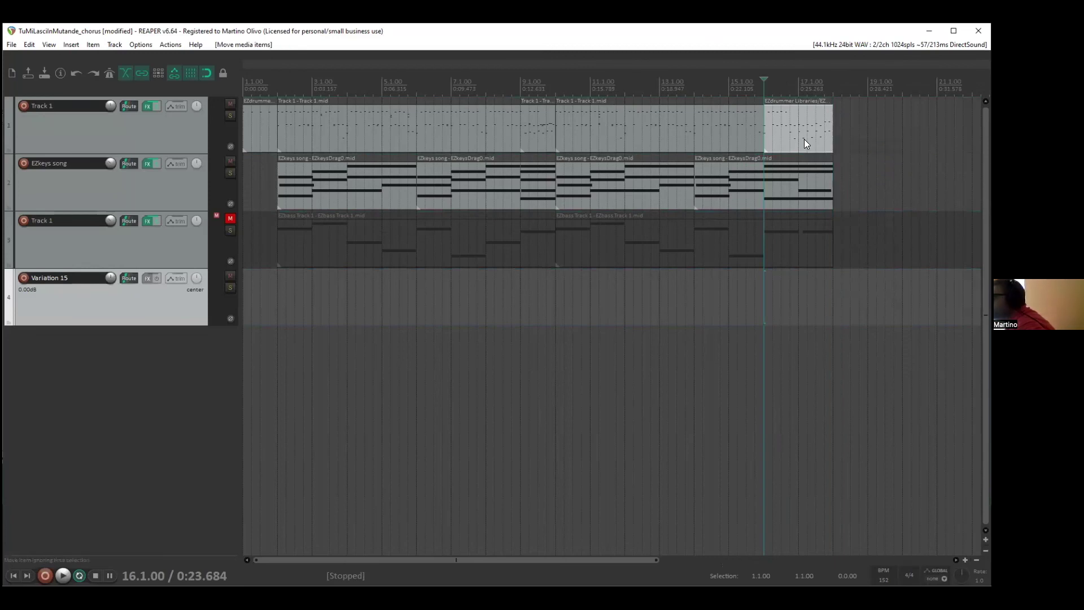
- Play the section into the new fill from bar 13, muting the EZkeys song track during playback
click(661, 127)
click(60, 574)
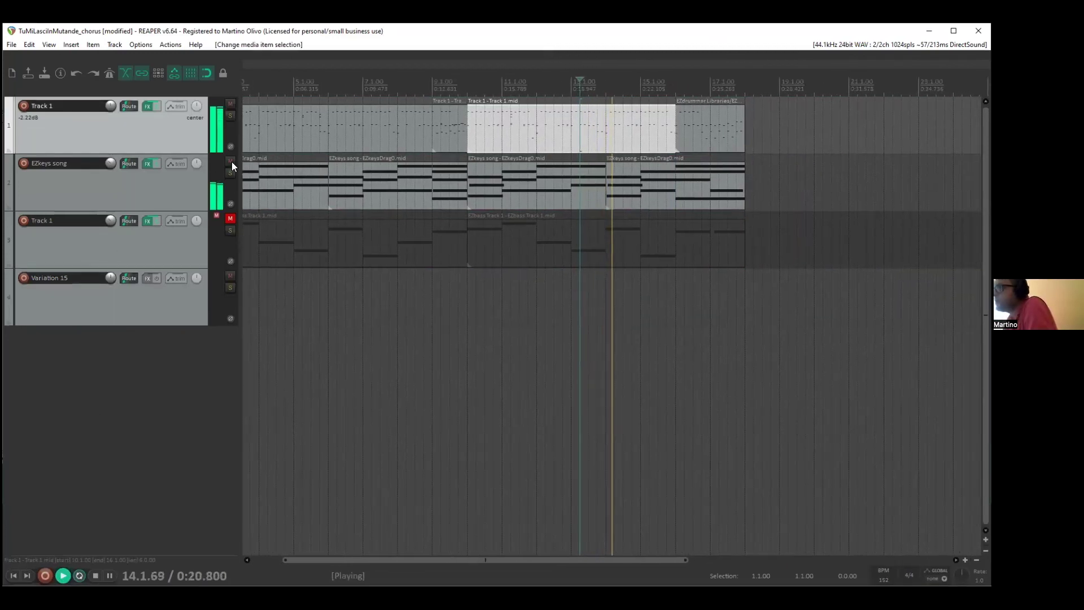
click(231, 160)
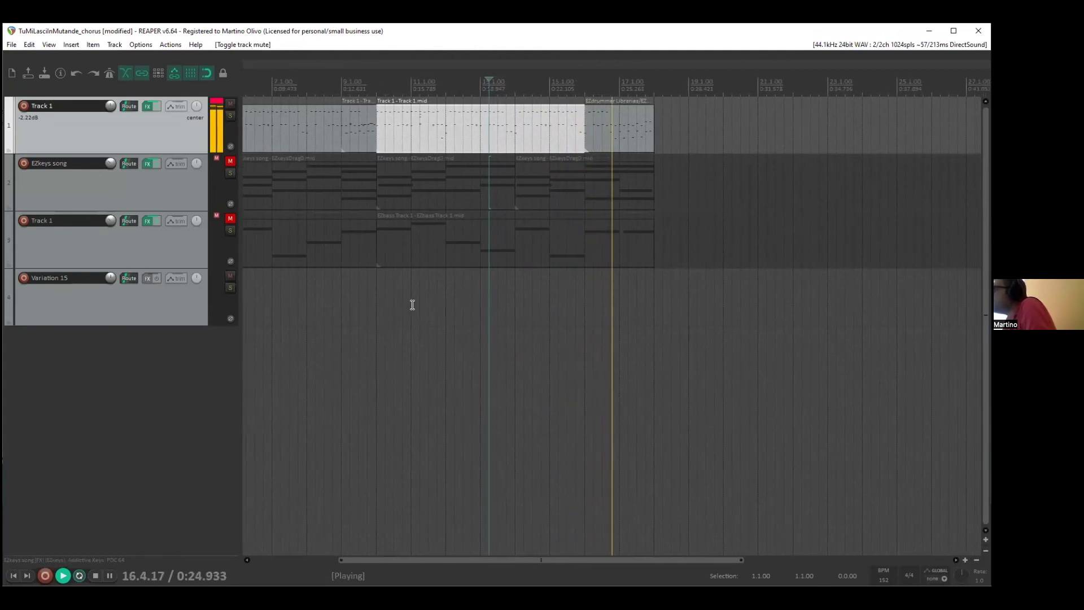
click(99, 572)
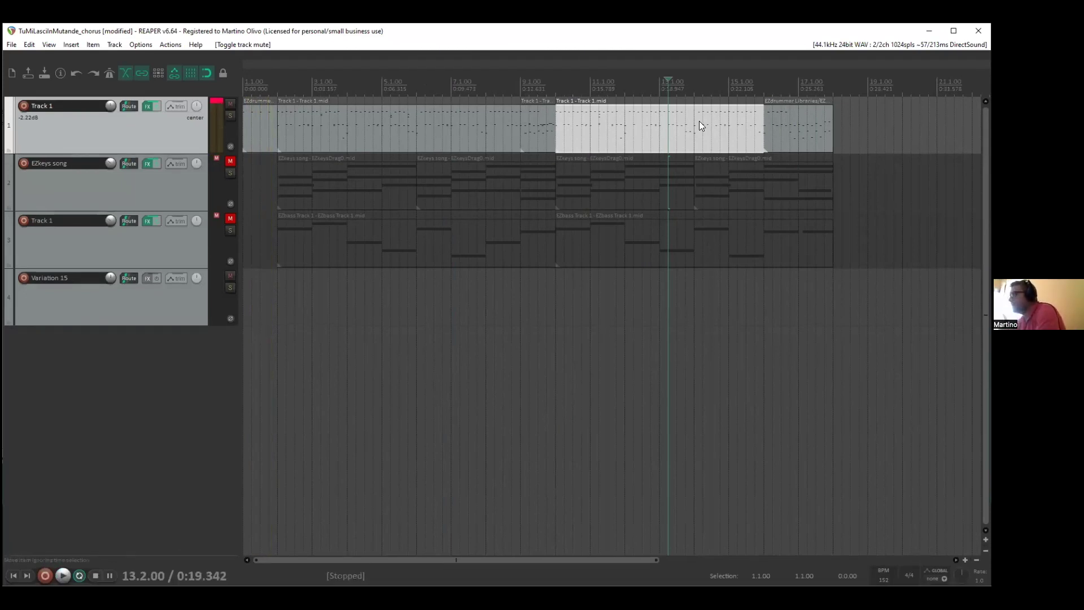
- Replay from 13.4 through the fill with the EZkeys song track unmuted and reset the first track's peak clip indicator
click(685, 138)
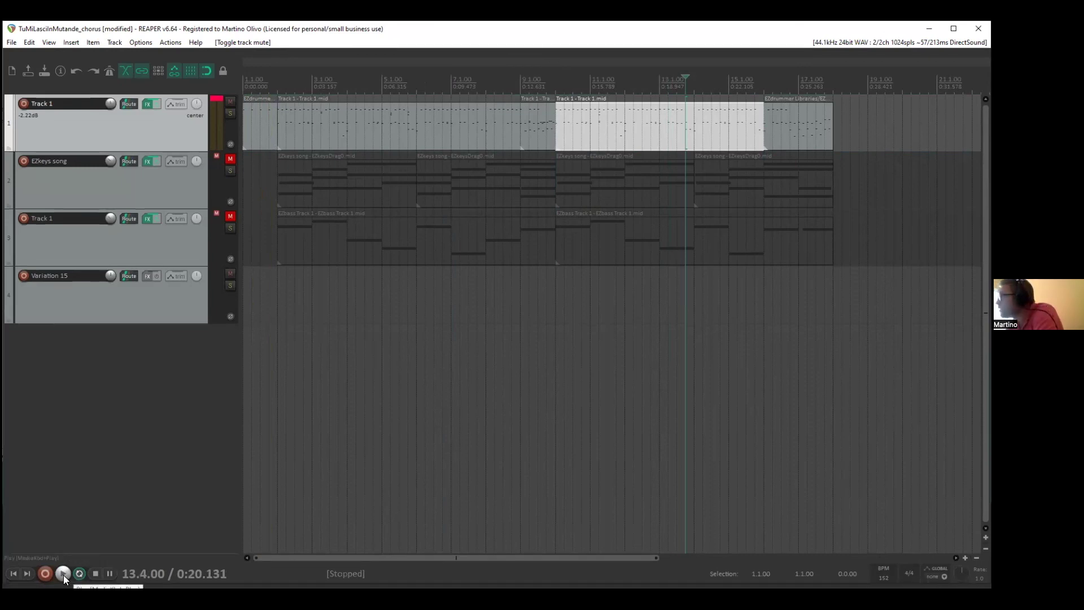
click(63, 575)
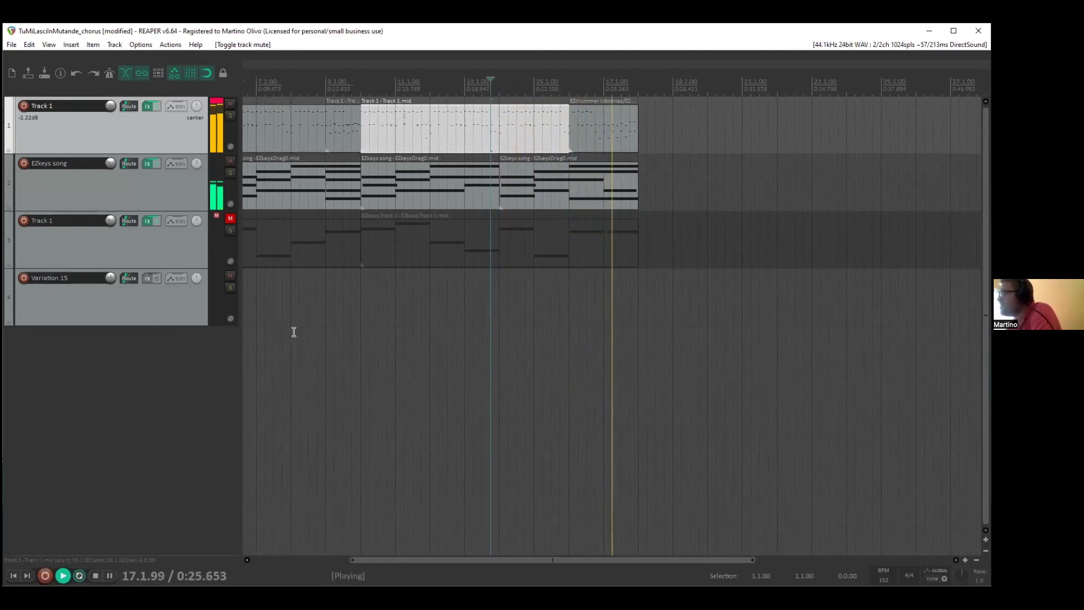
click(96, 574)
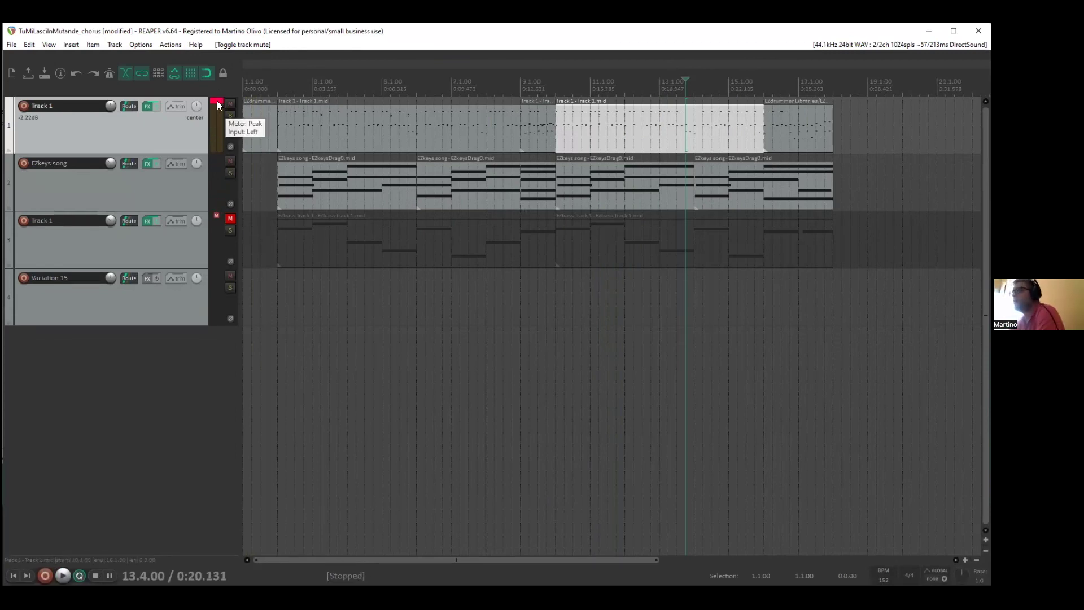
click(216, 102)
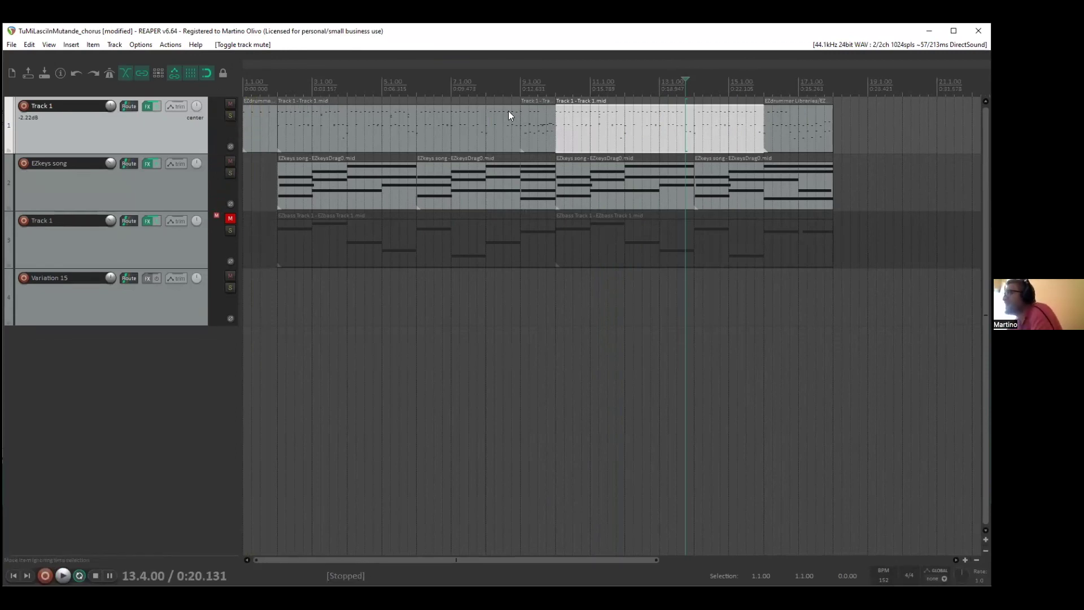